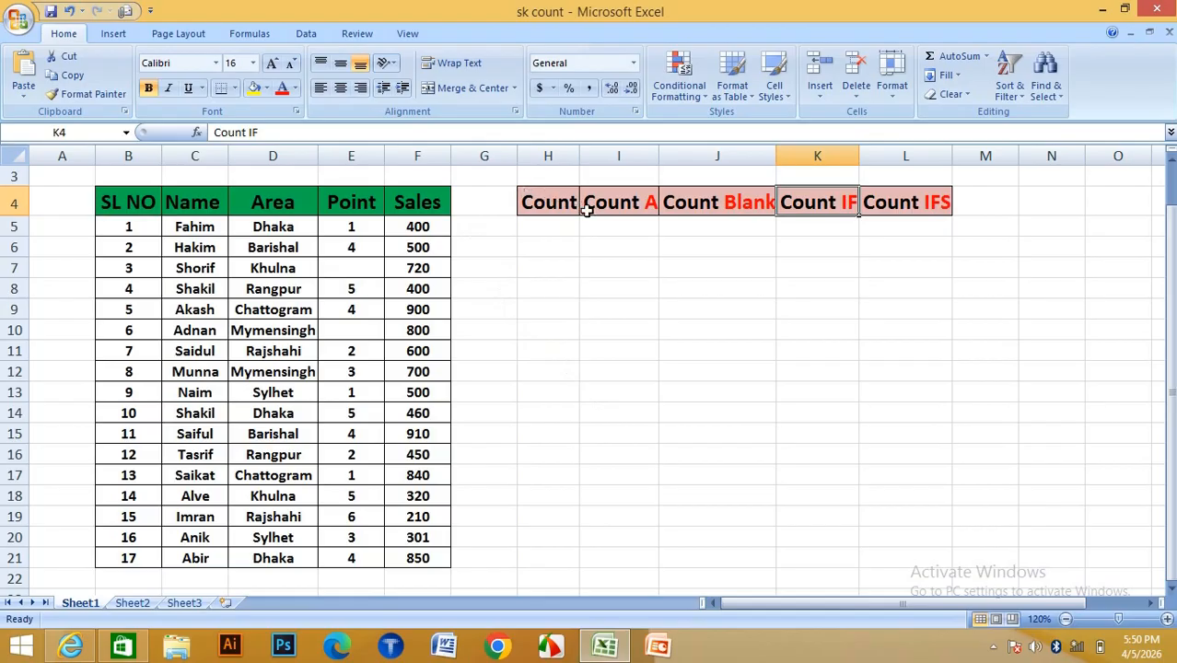
Review the count function headings in H4:L4 and the data table's column headings in B4:F4.
left_click(545, 206)
left_click(630, 204)
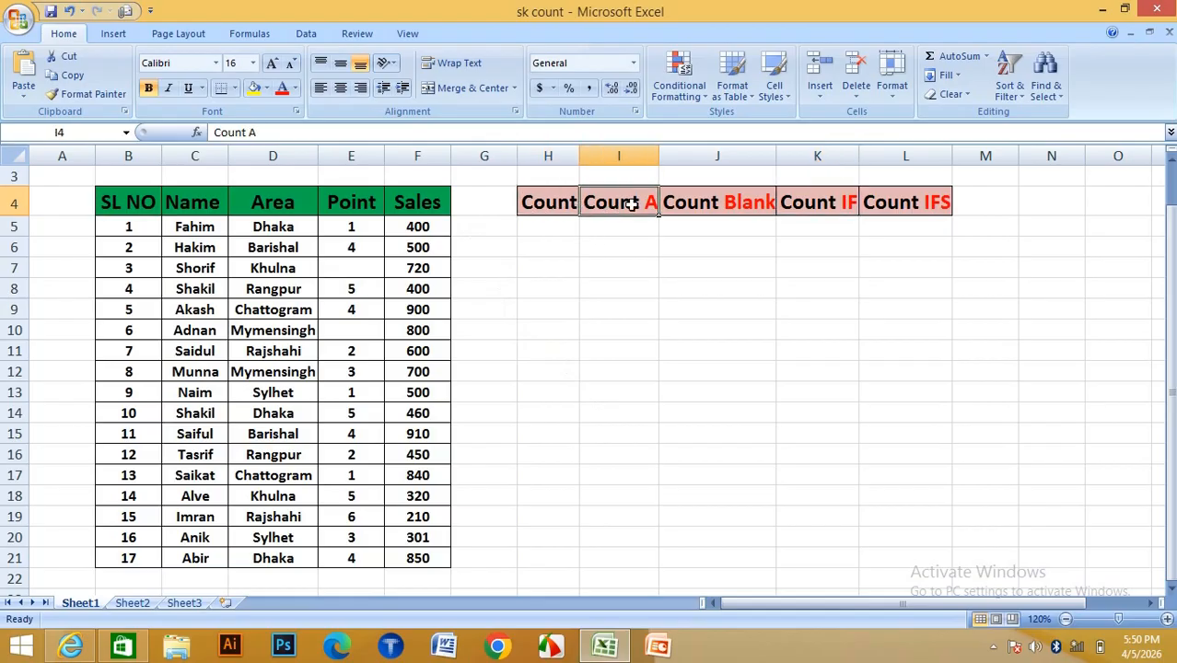
left_click(714, 205)
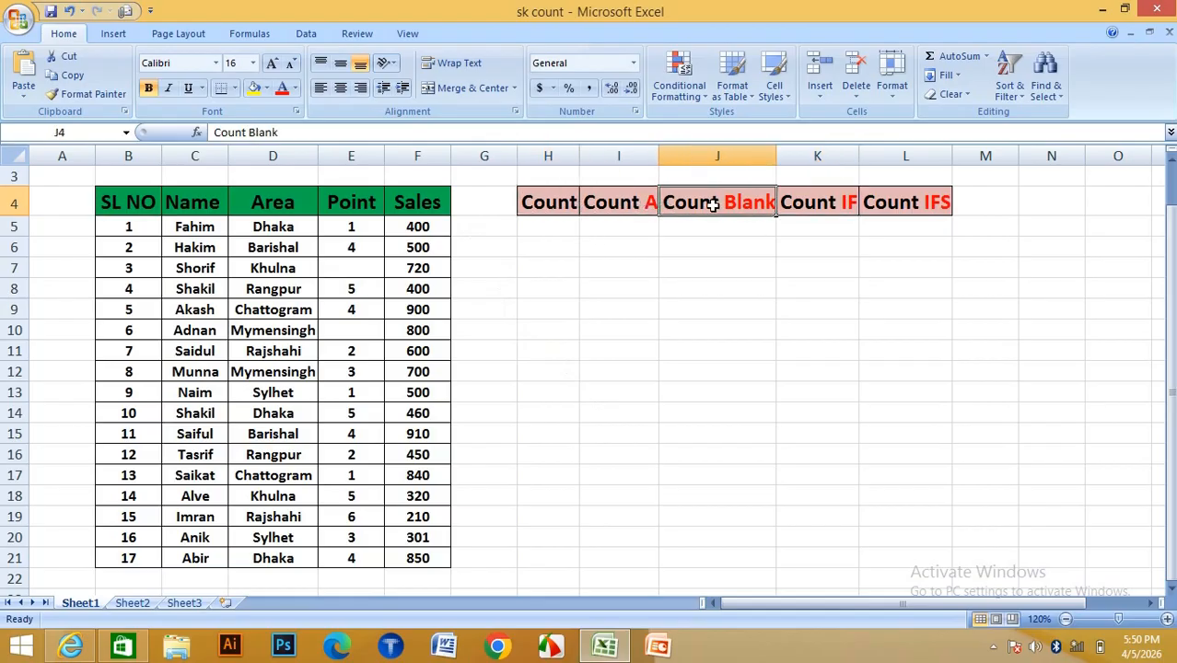
left_click(816, 207)
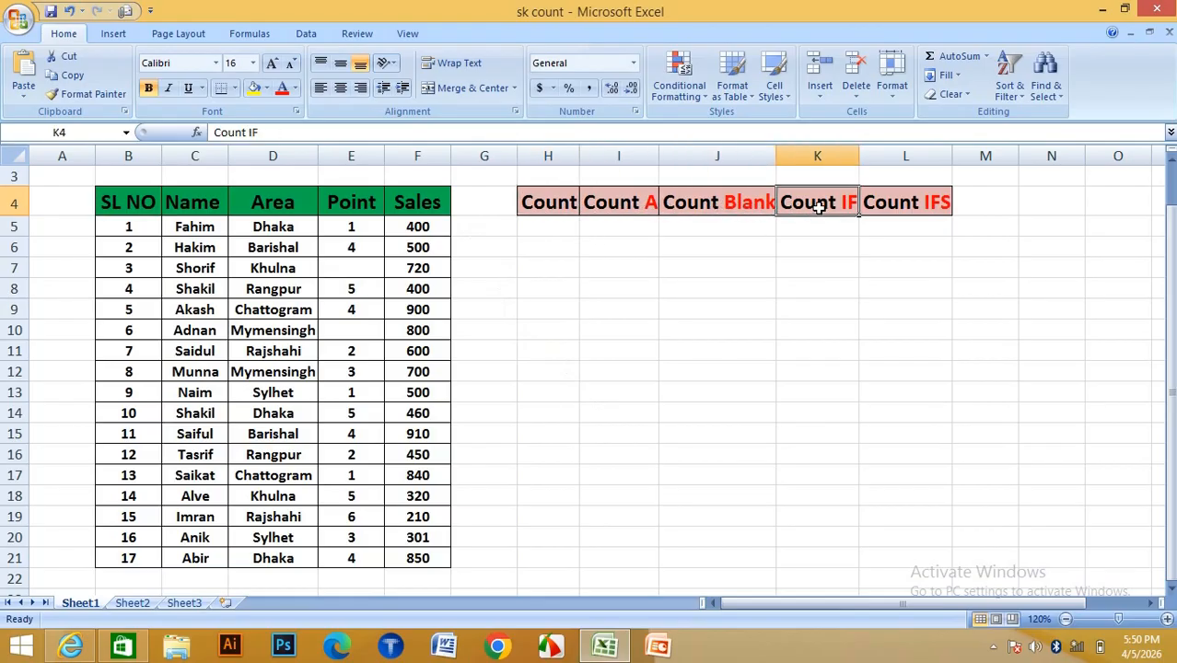
left_click(887, 202)
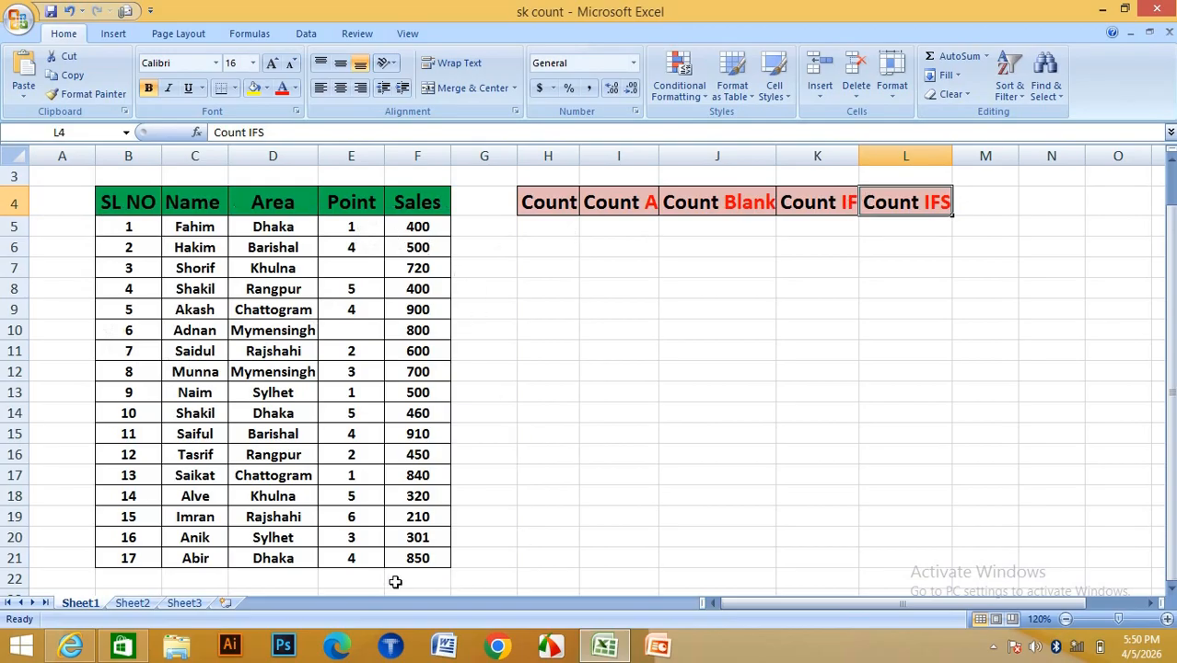
left_click(111, 202)
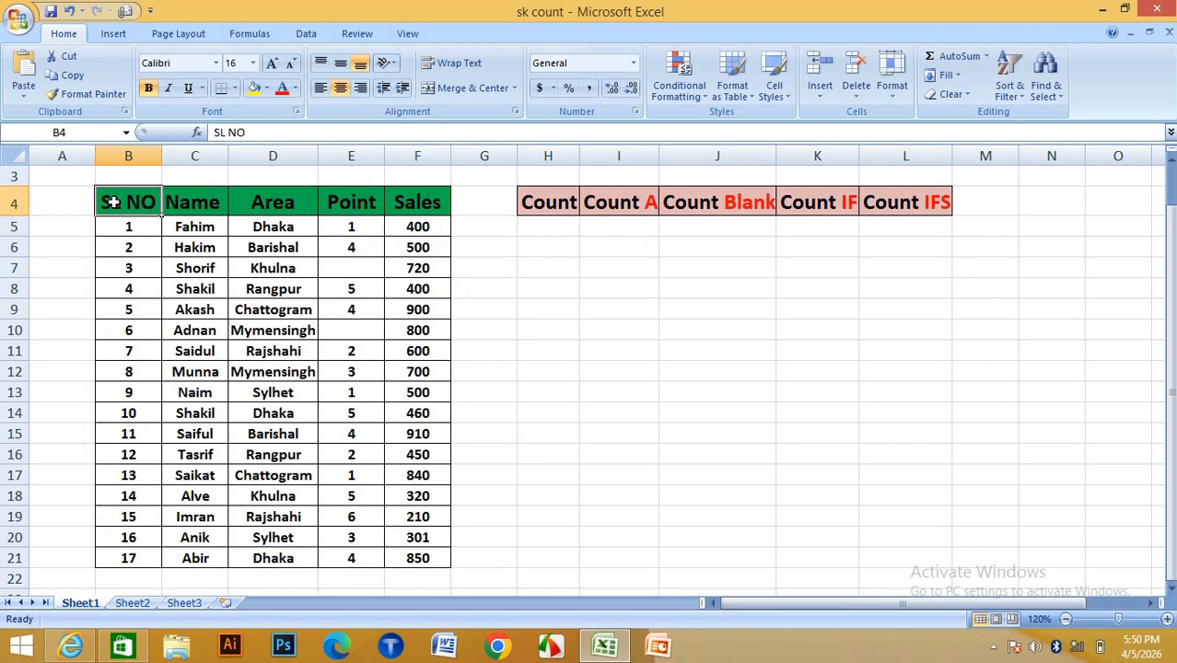
left_click(183, 201)
left_click(288, 206)
left_click(328, 205)
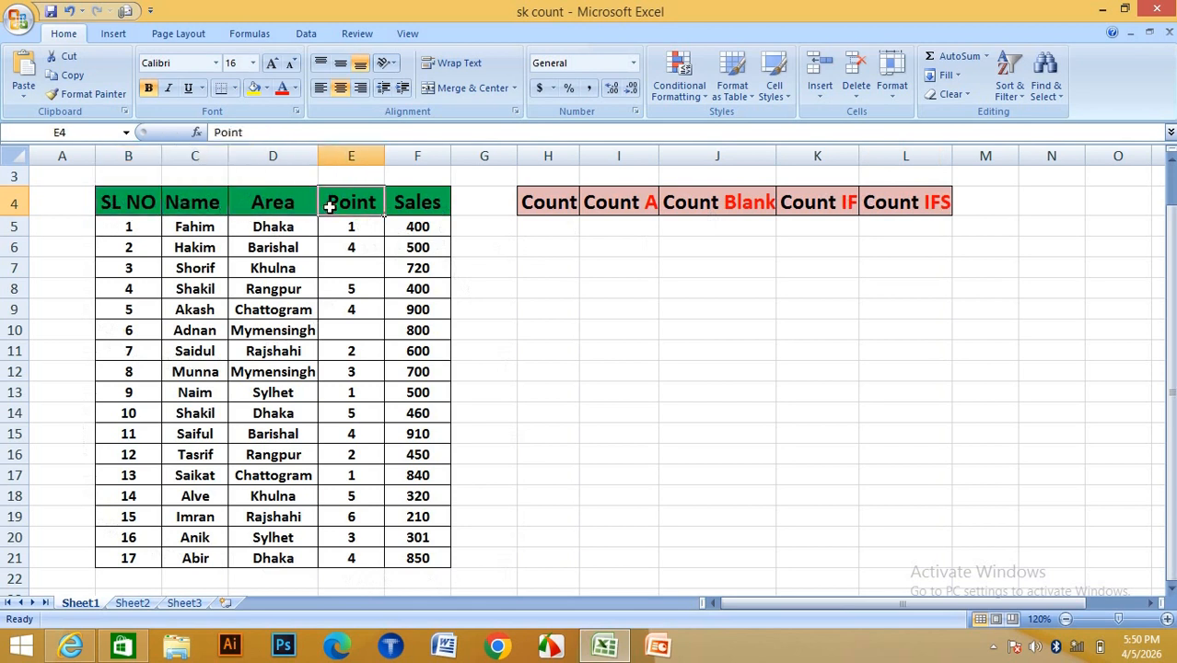
left_click(411, 203)
left_click(555, 204)
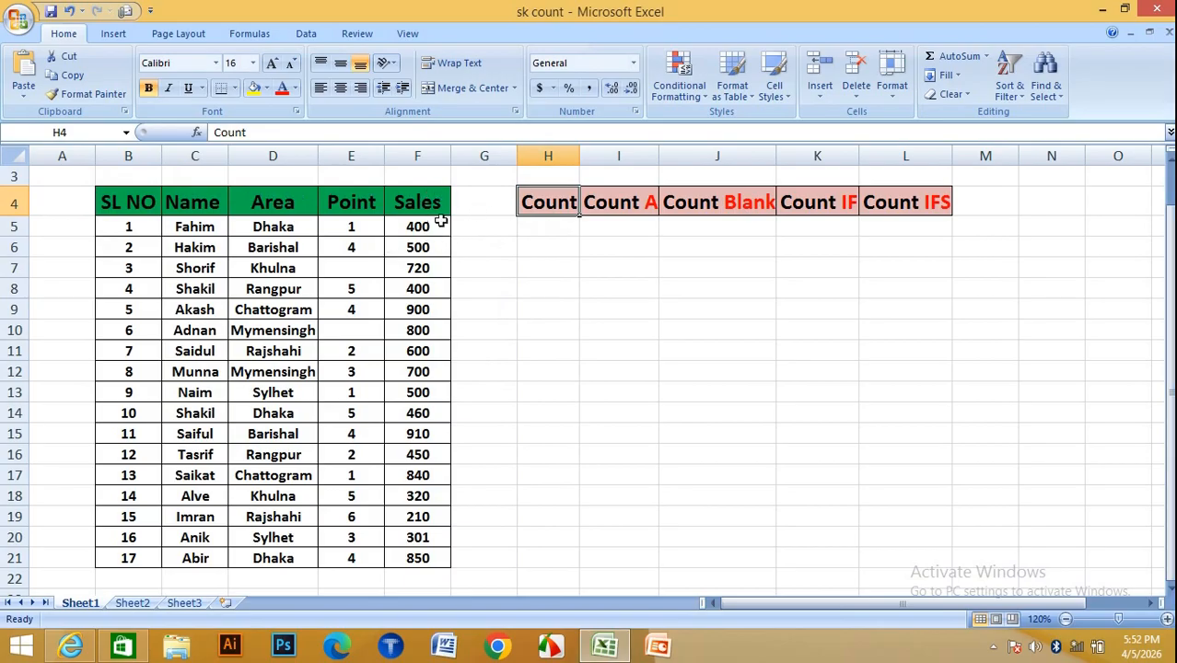
left_click(543, 227)
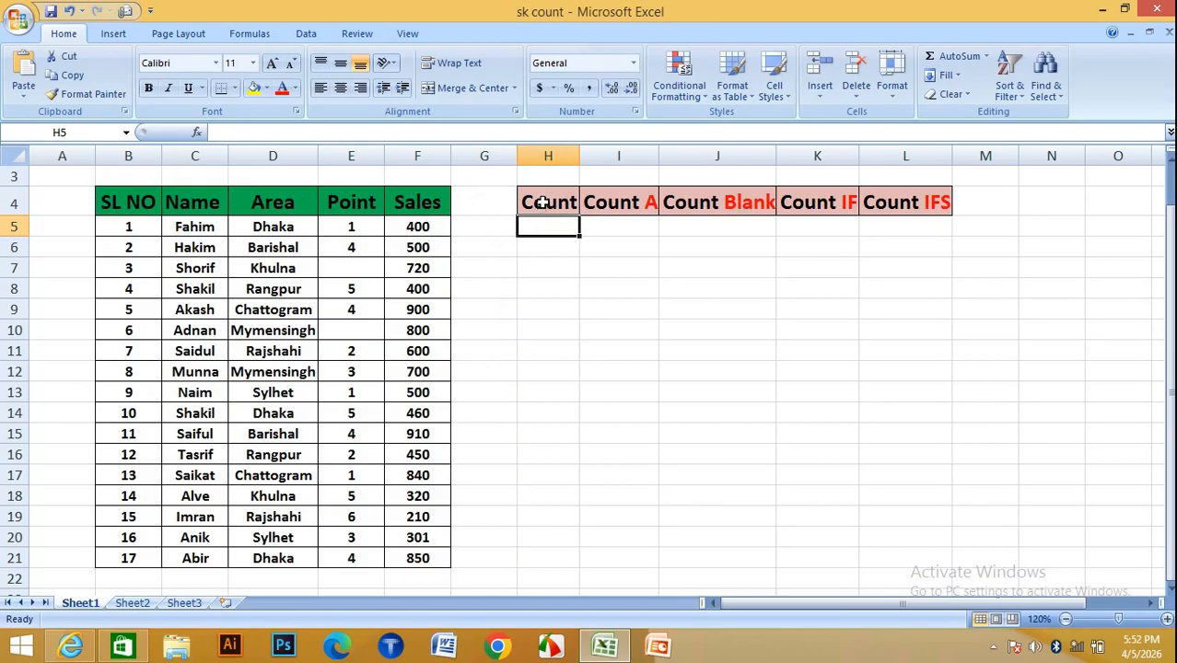
left_click(278, 225)
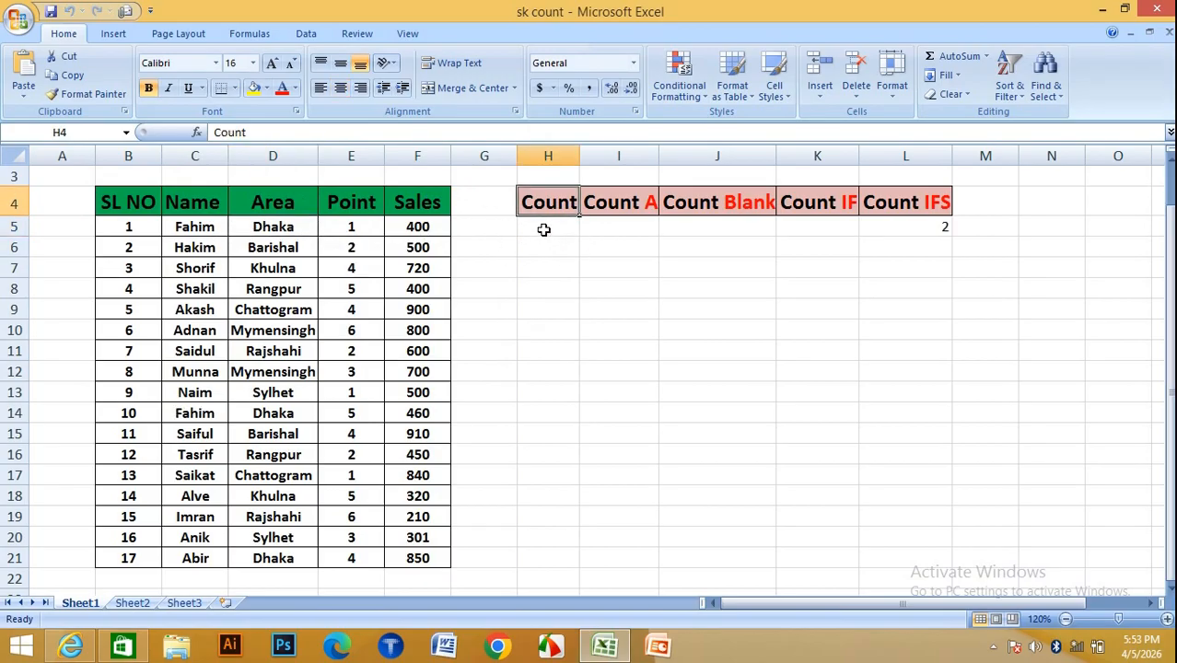
Enter the formula =COUNT(B5:F5) in cell H5 to count the numeric cells in row 5 of the table.
left_click(543, 229)
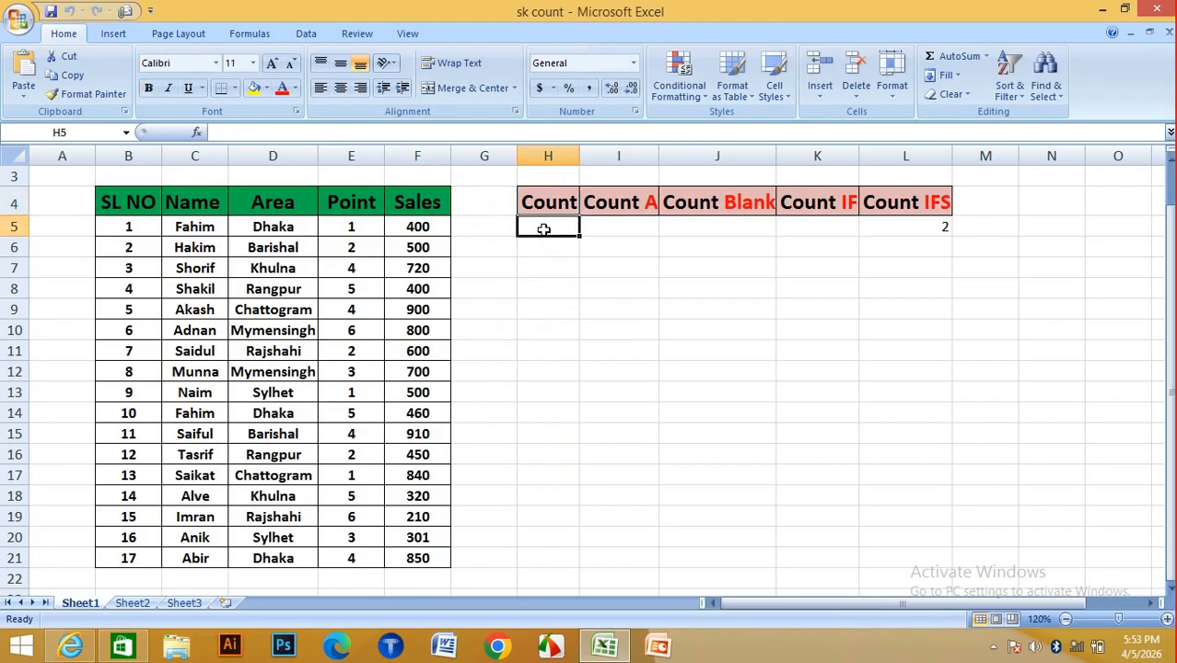
type("=coun")
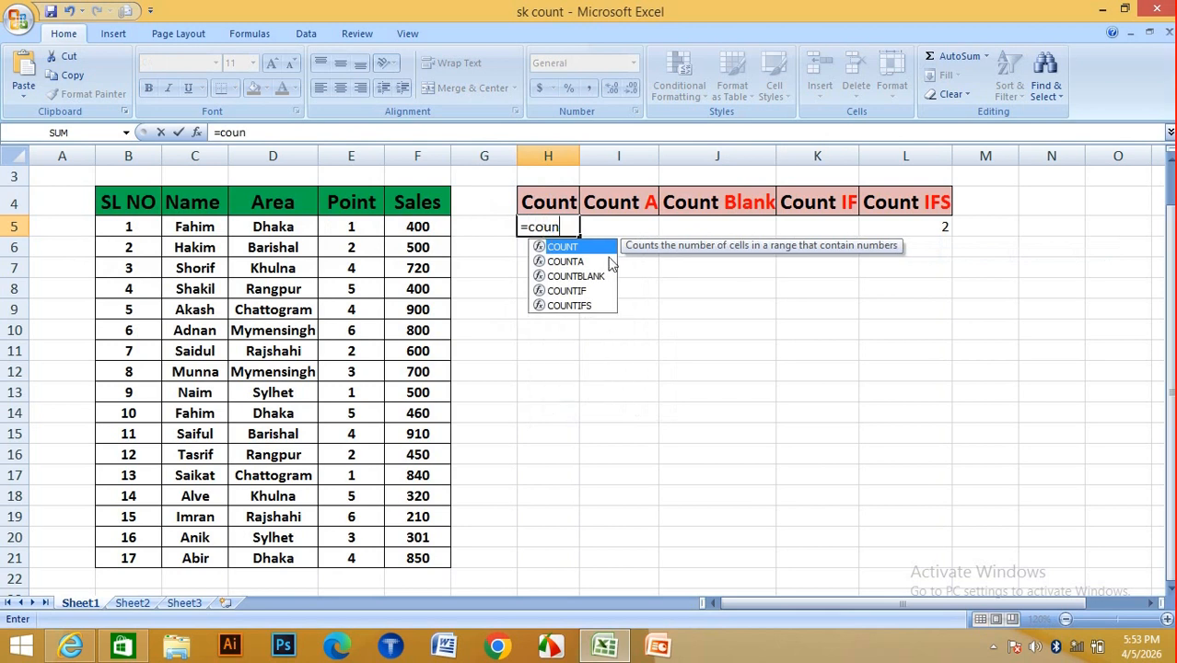
double_click(573, 247)
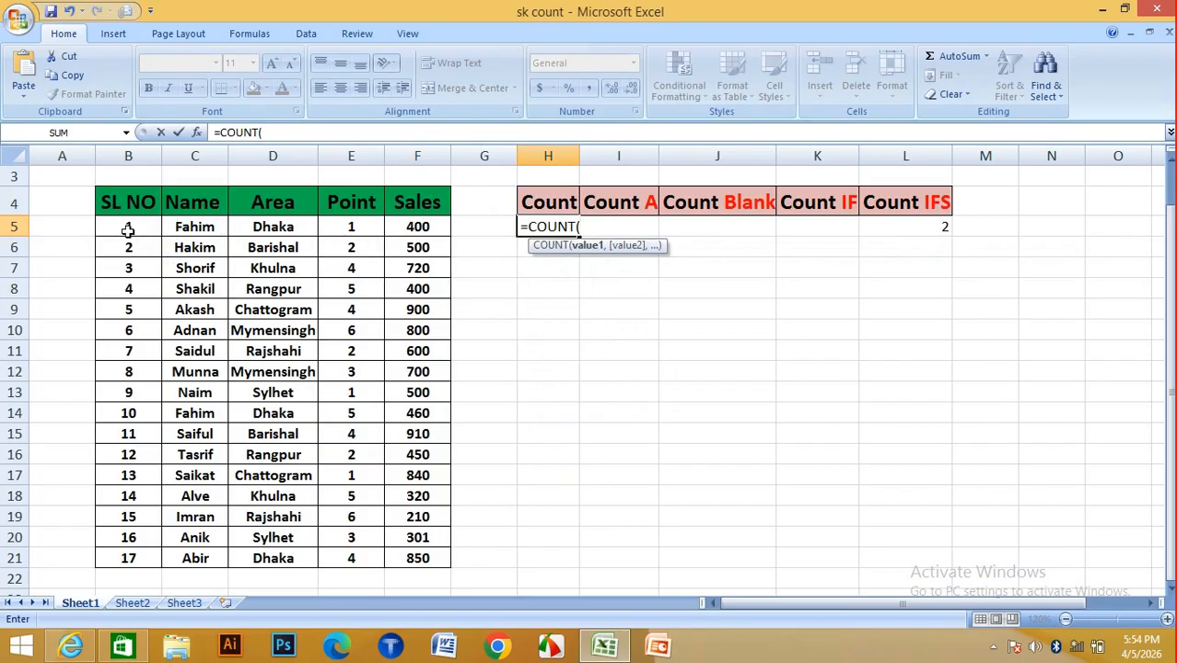
left_click_drag(117, 232, 422, 238)
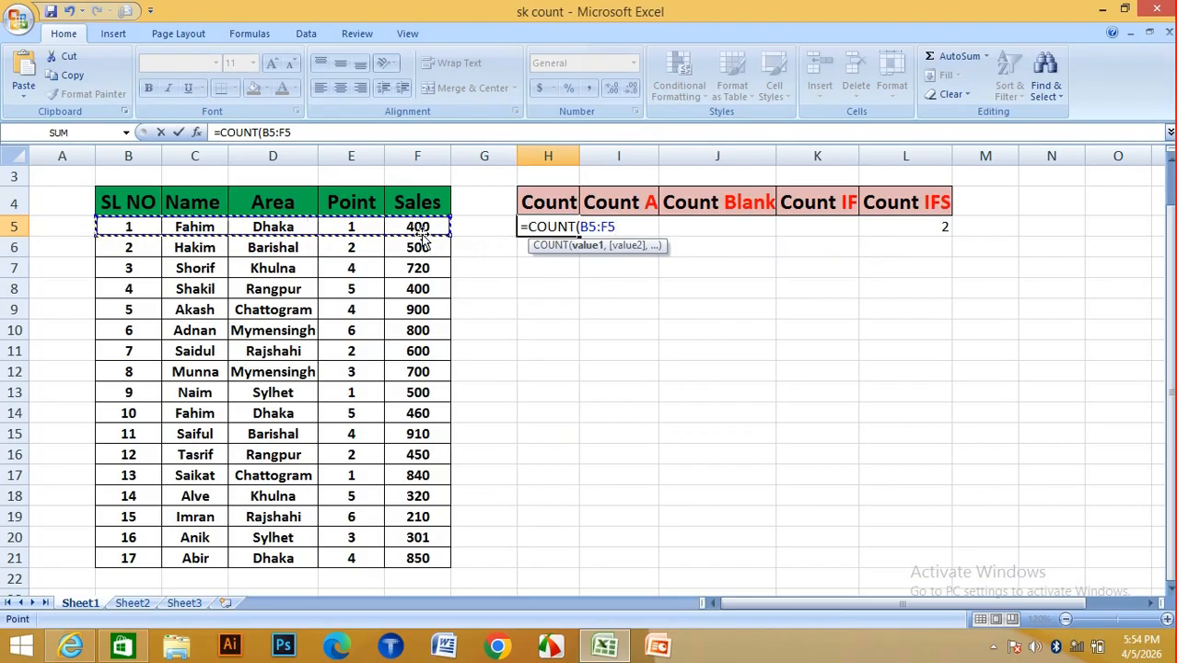
type(")")
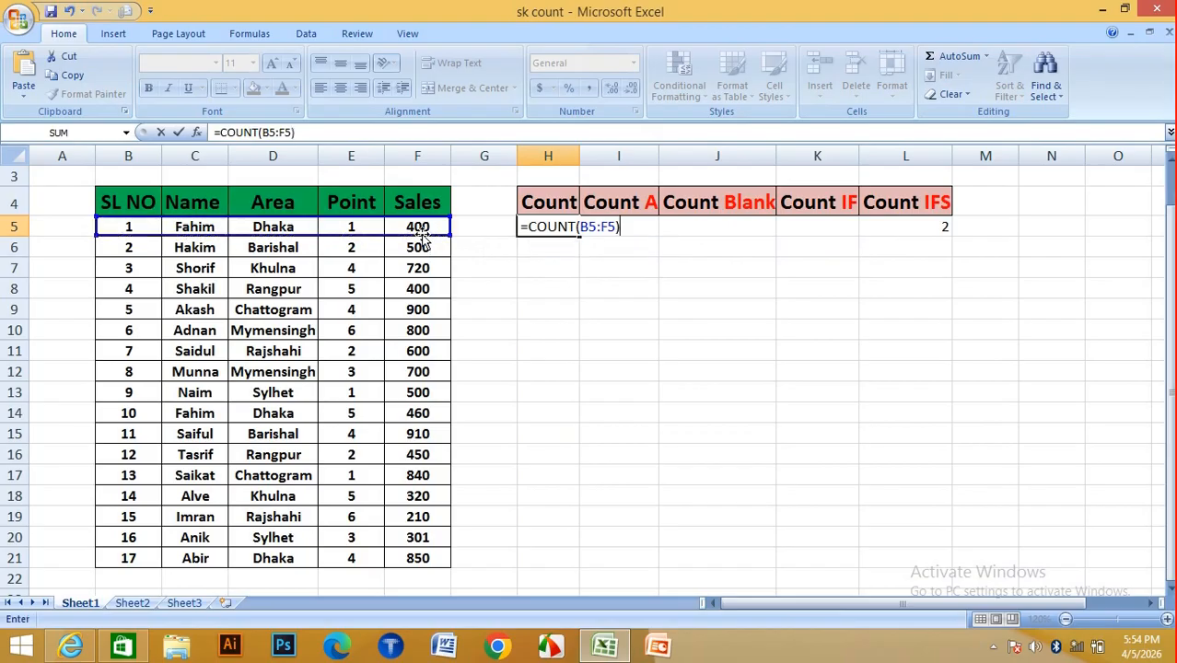
key("Return")
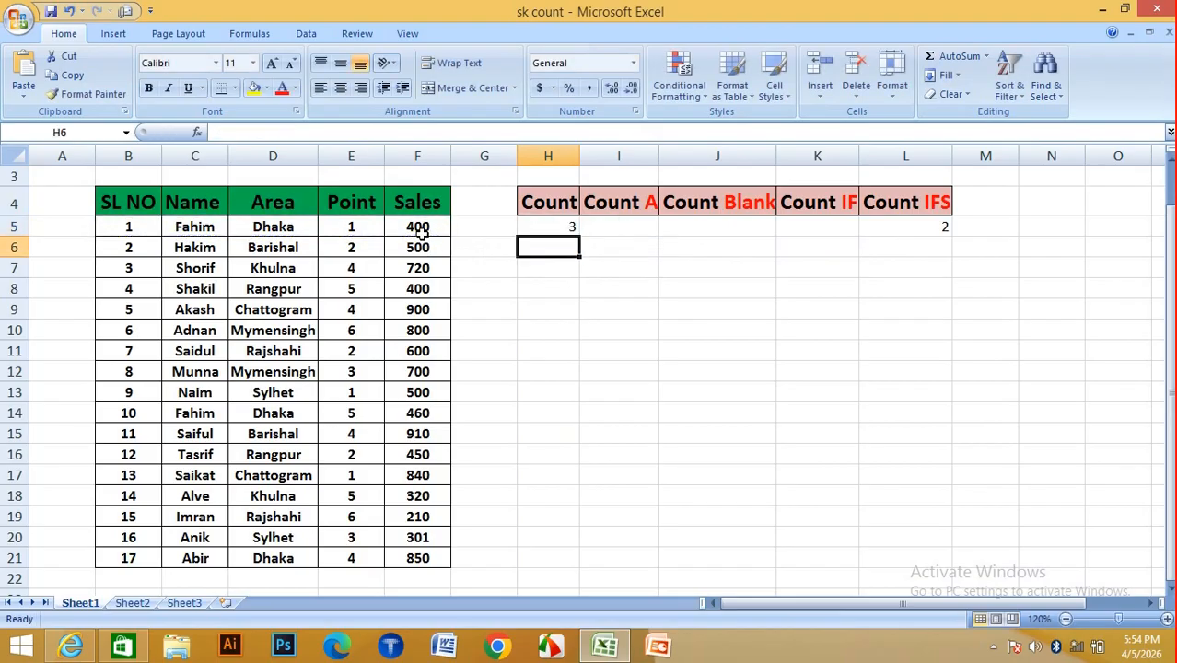
Compare the COUNT result in H5 with the numeric and text cells of table row 5.
left_click(553, 231)
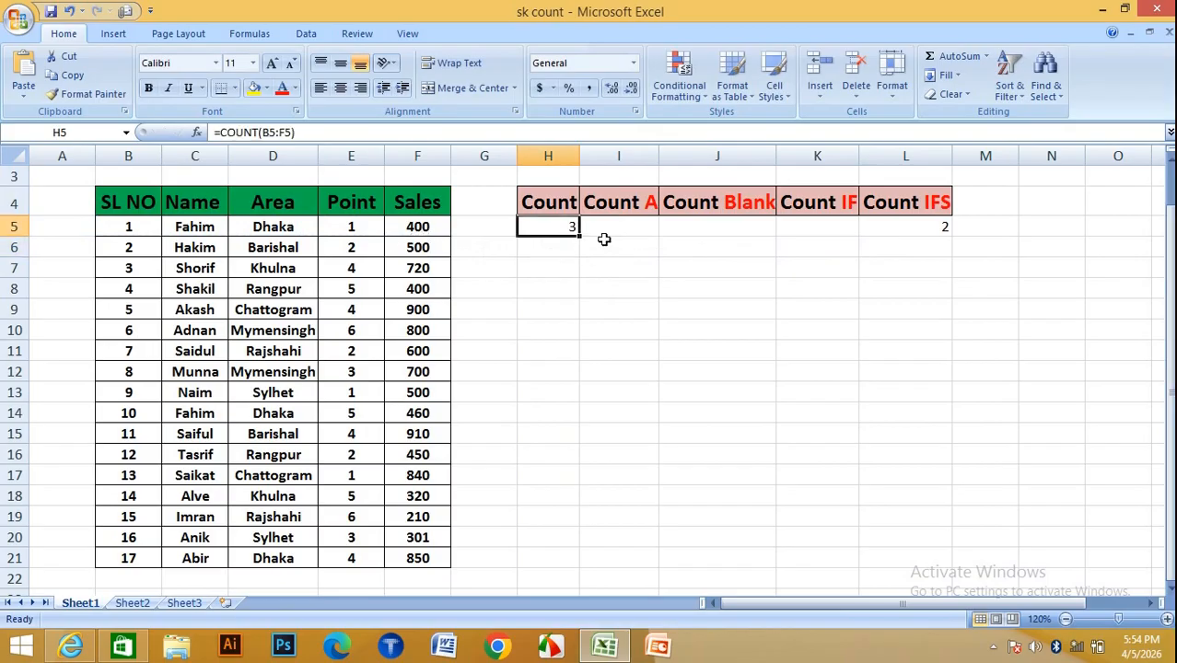
left_click(359, 233)
left_click(425, 230)
left_click(147, 230)
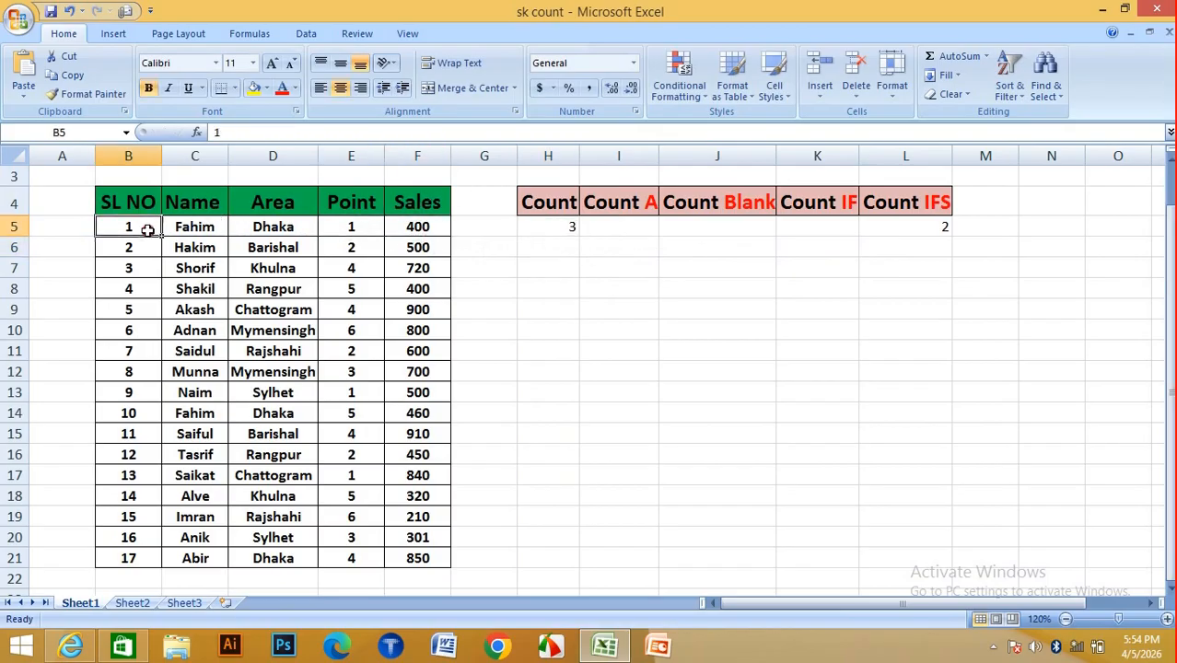
left_click(204, 227)
left_click(259, 229)
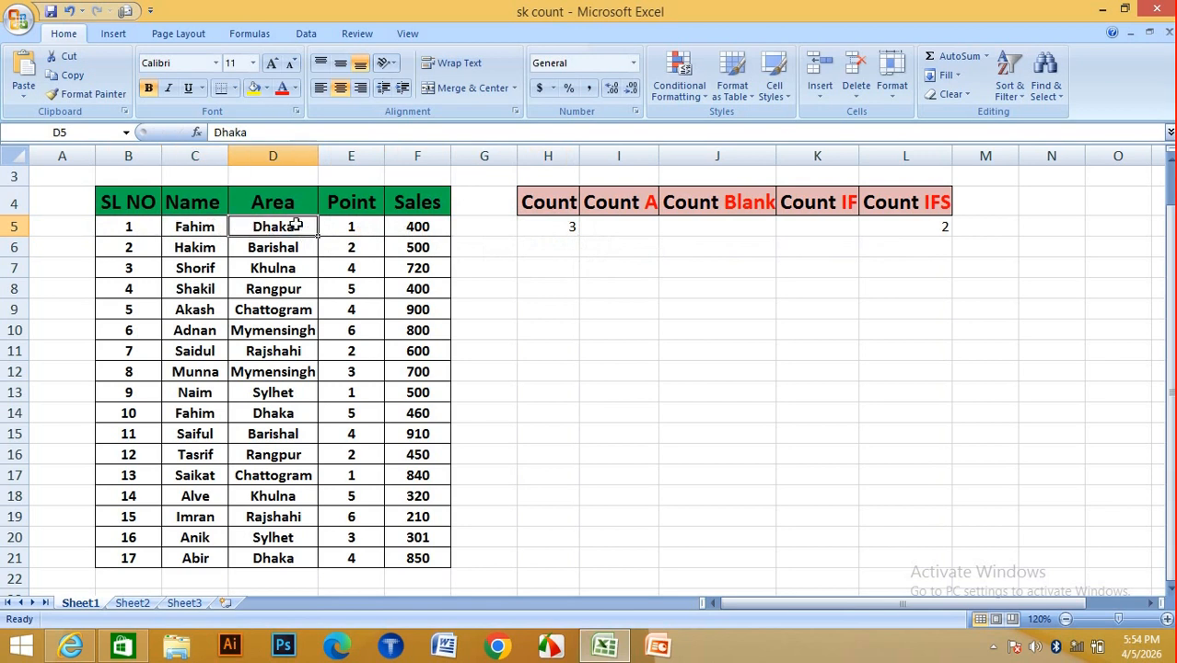
Clear the Point value in cell E5 and recheck the COUNT result in H5.
left_click(351, 227)
key("Delete")
left_click(548, 227)
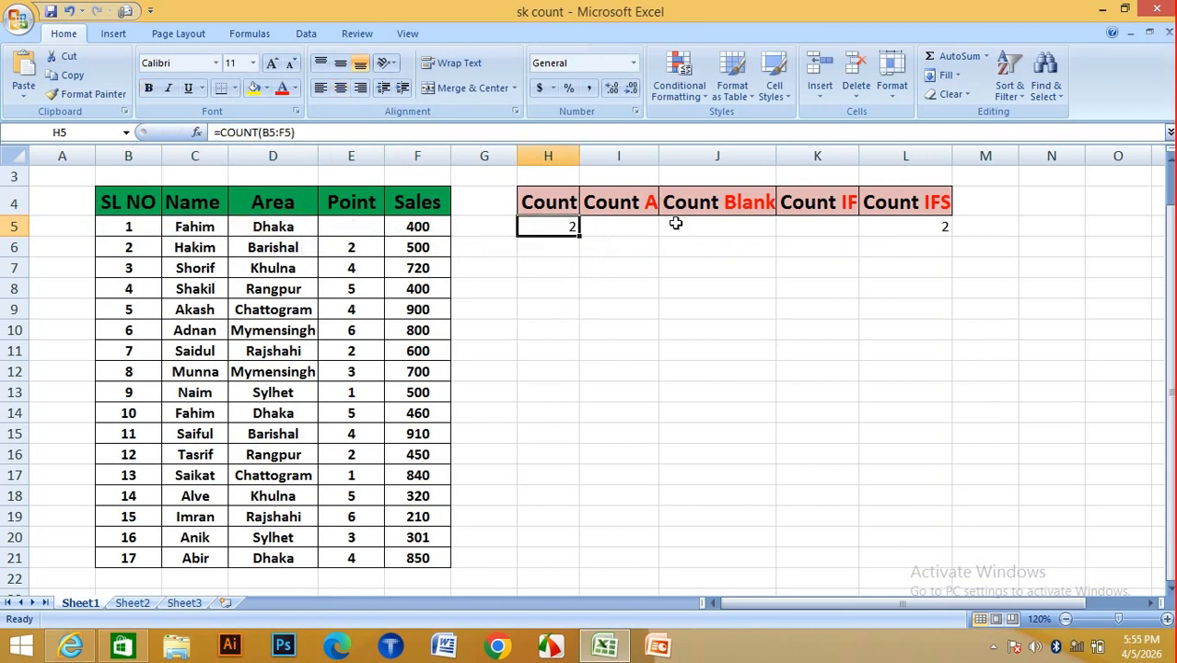
Enter the formula =COUNTA(B5:F5) in cell I5 to count the non-empty cells in row 5 of the table.
left_click(629, 203)
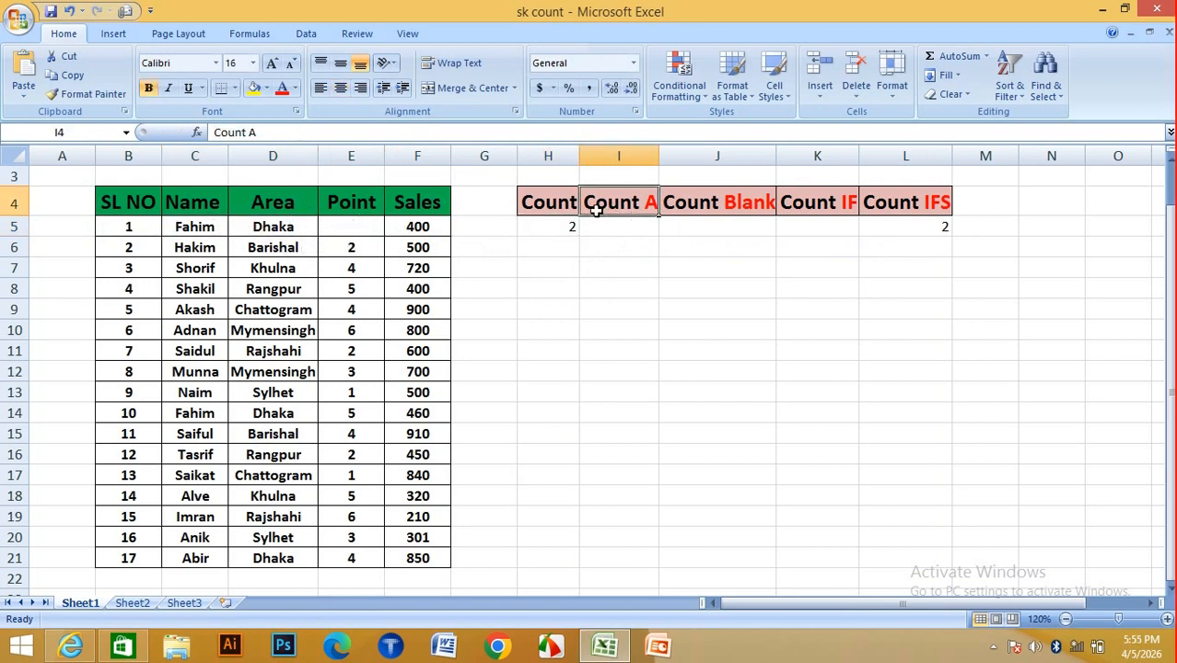
left_click(614, 235)
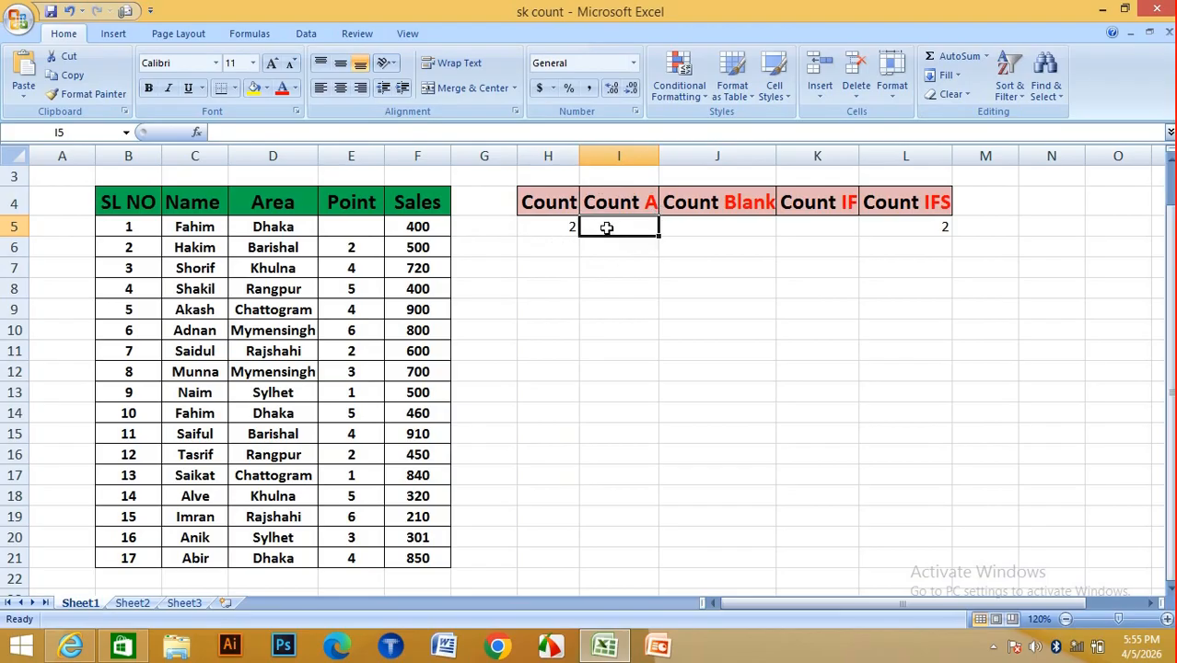
type("=c")
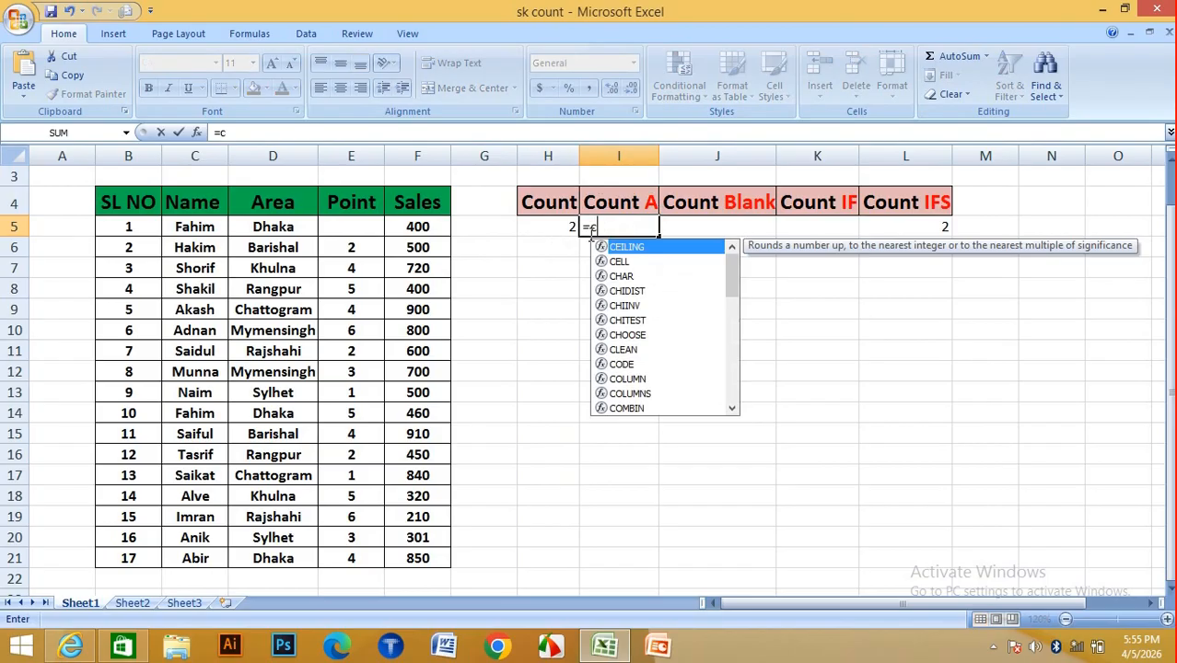
type("oun")
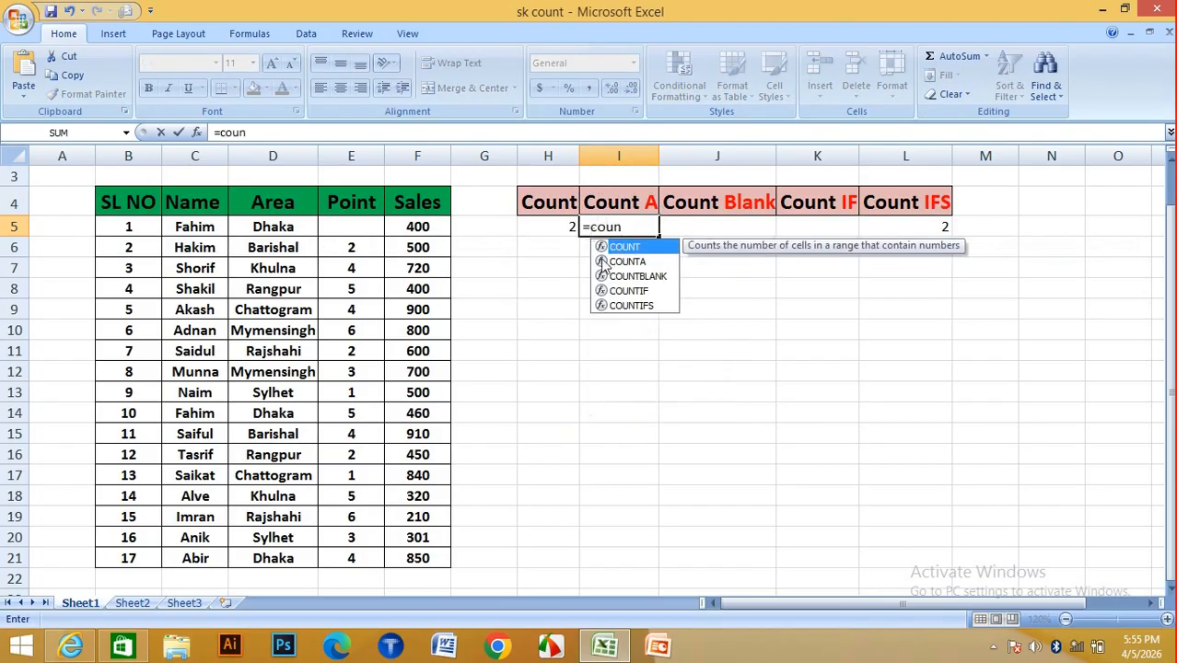
double_click(631, 262)
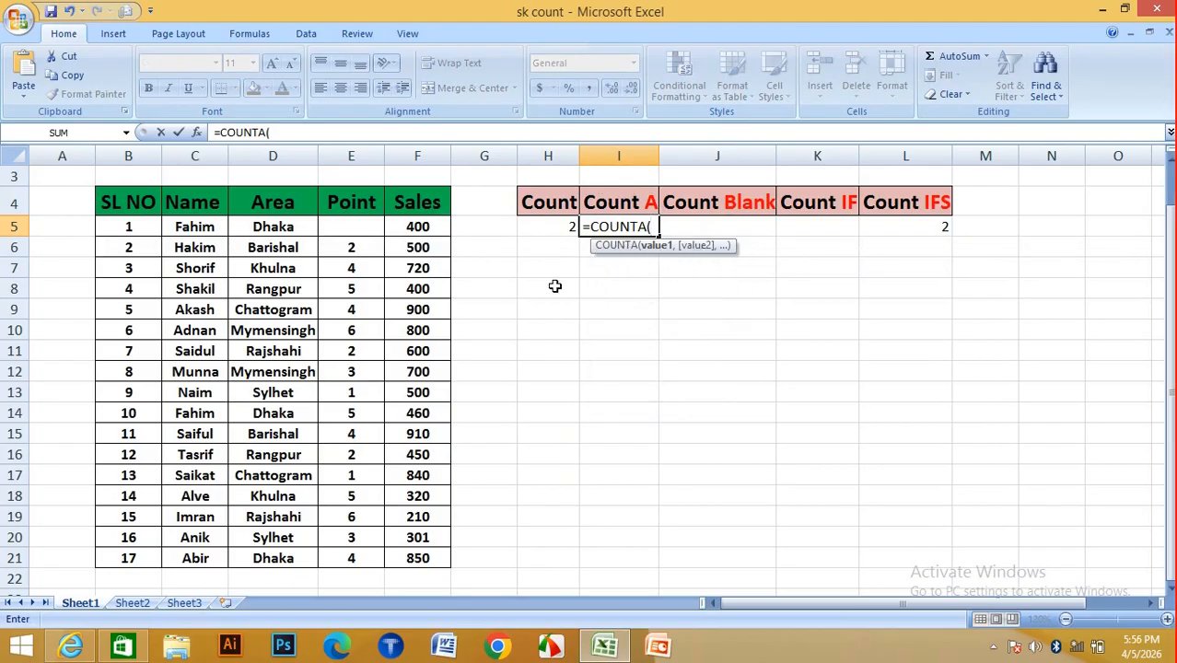
left_click(147, 229)
left_click_drag(148, 229, 418, 228)
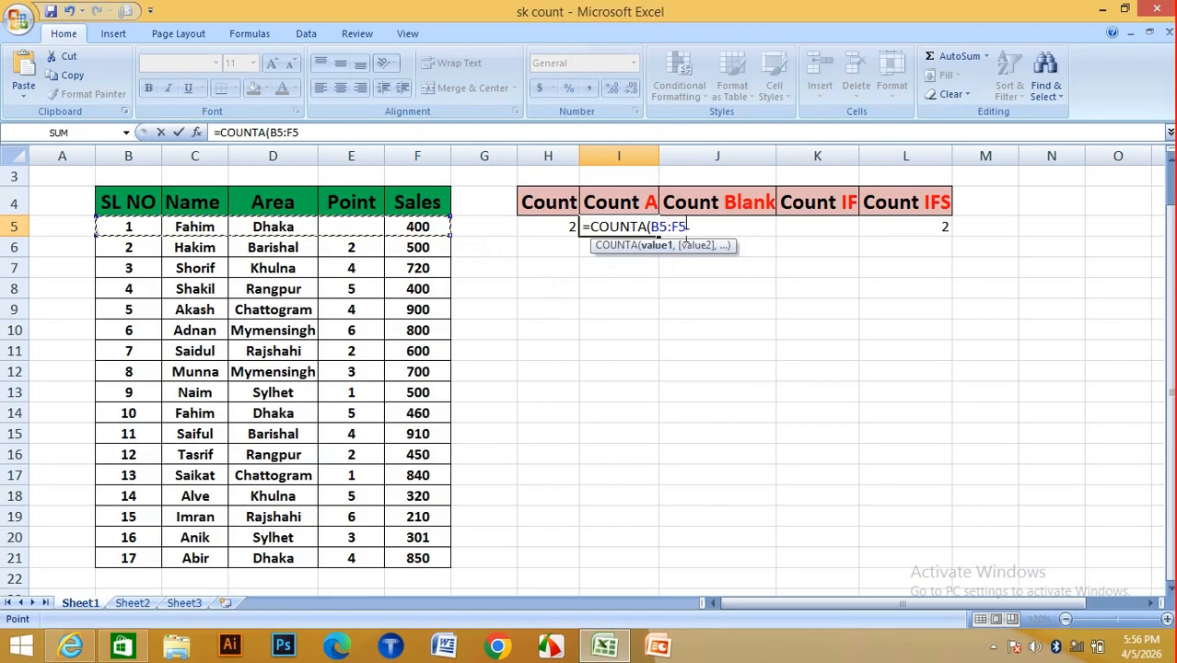
type(")")
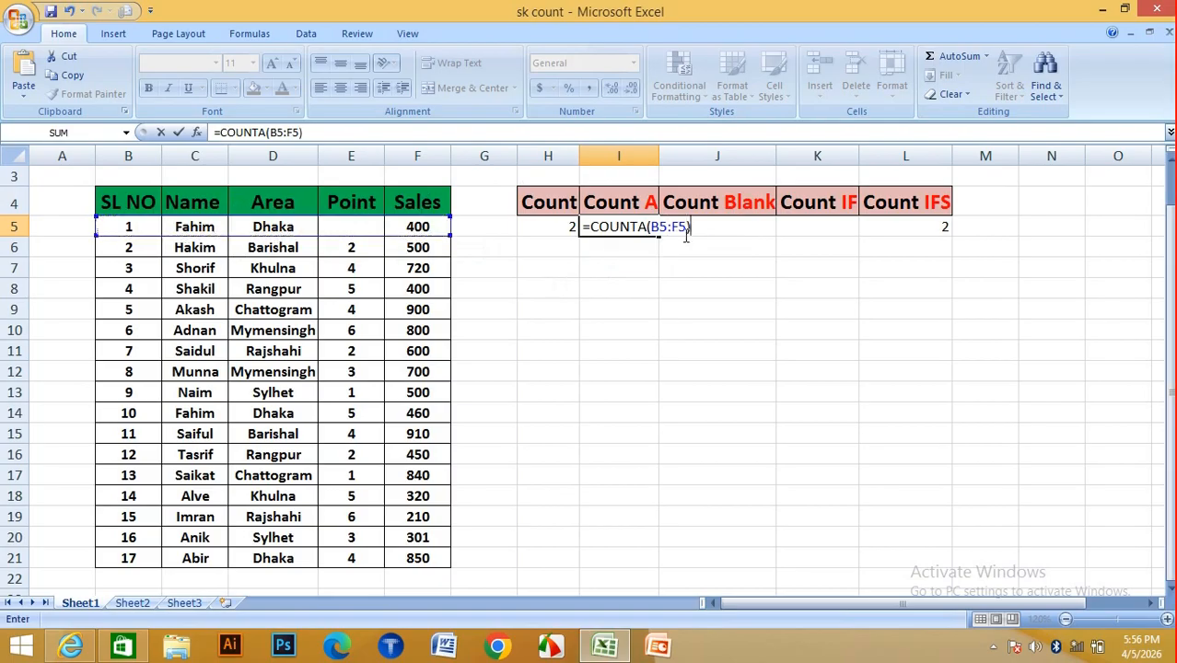
key("Return")
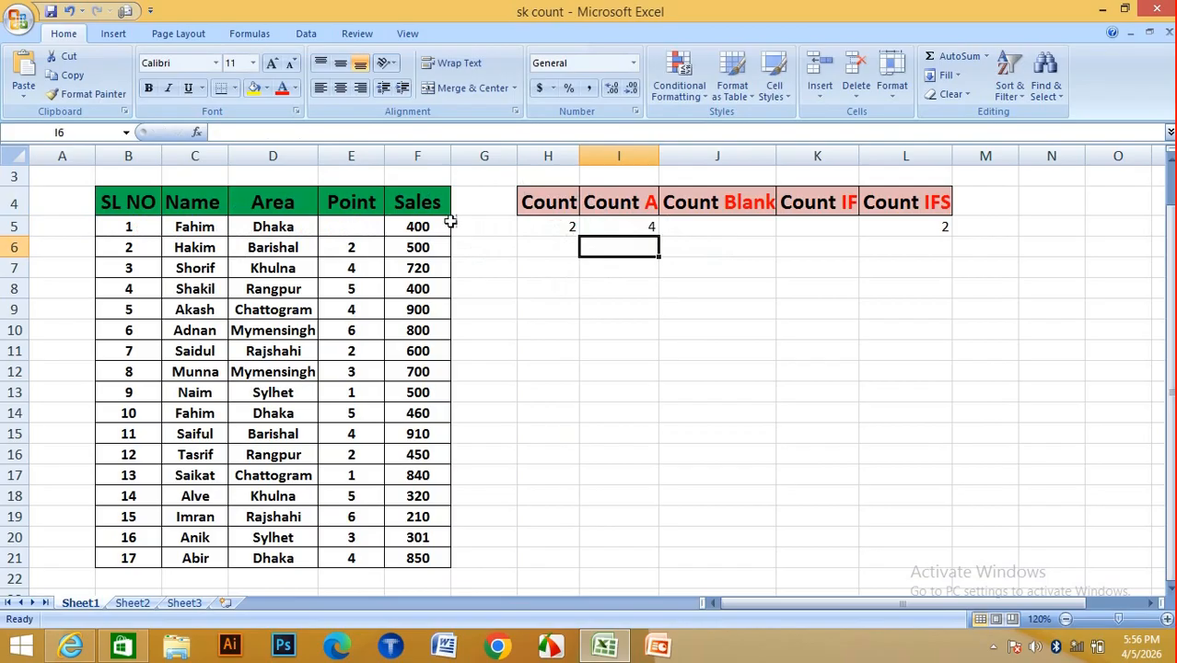
Check the COUNTA result in I5 against the filled cells of row 5 and compare it with the Count column.
left_click(616, 229)
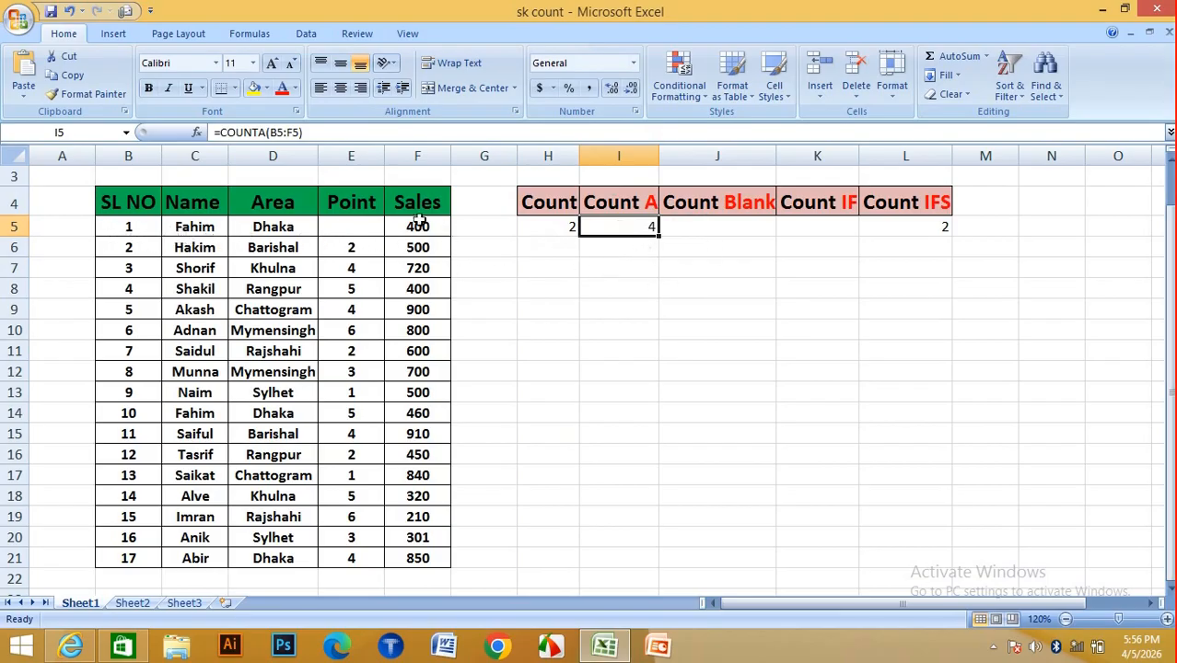
left_click(126, 228)
left_click(192, 227)
left_click(244, 226)
left_click(406, 230)
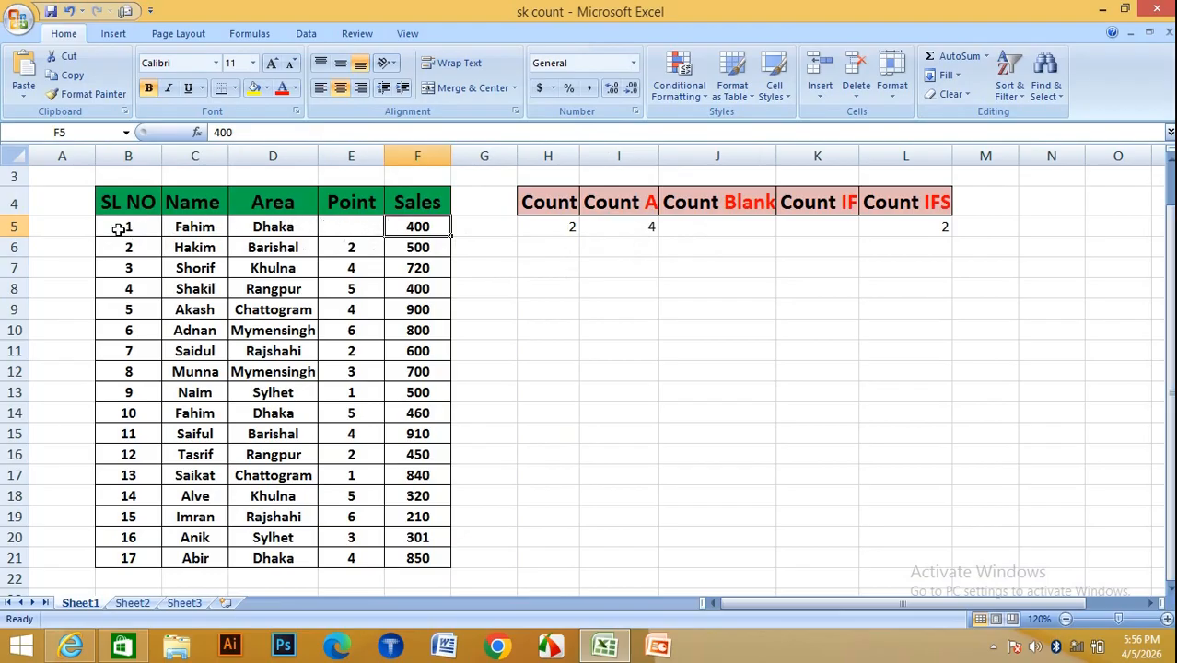
left_click(628, 209)
left_click(542, 208)
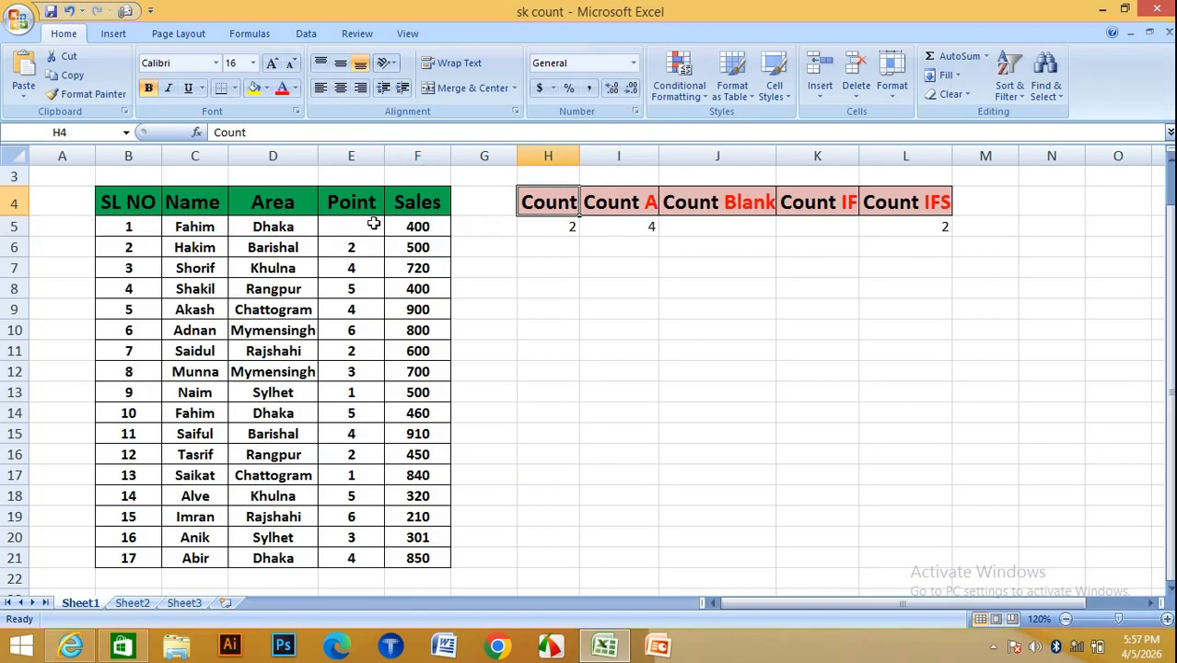
left_click(410, 229)
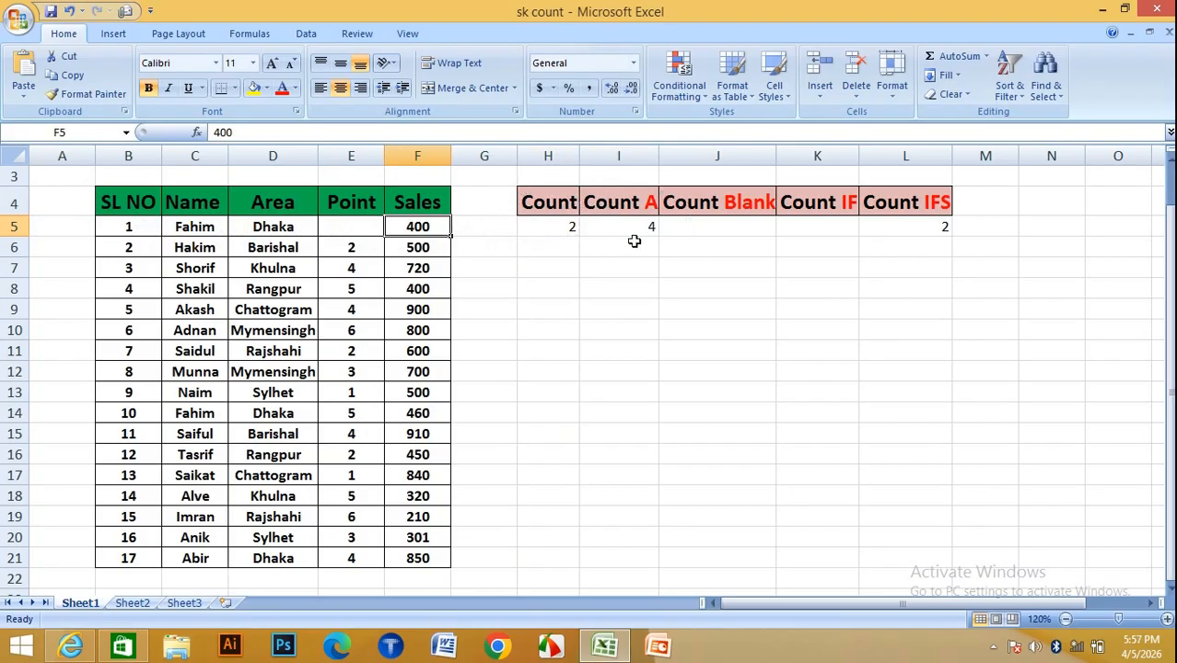
Enter the formula =COUNTBLANK(B4:F21) in cell J5 to count the empty cells in the whole table.
left_click(701, 202)
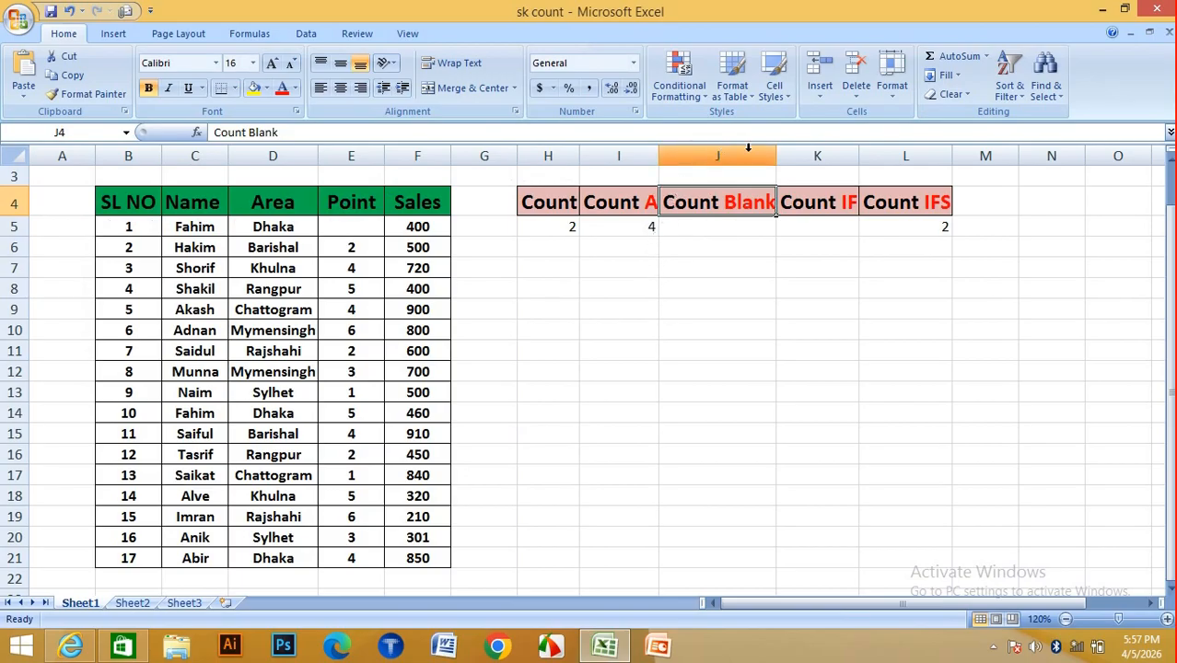
left_click(696, 227)
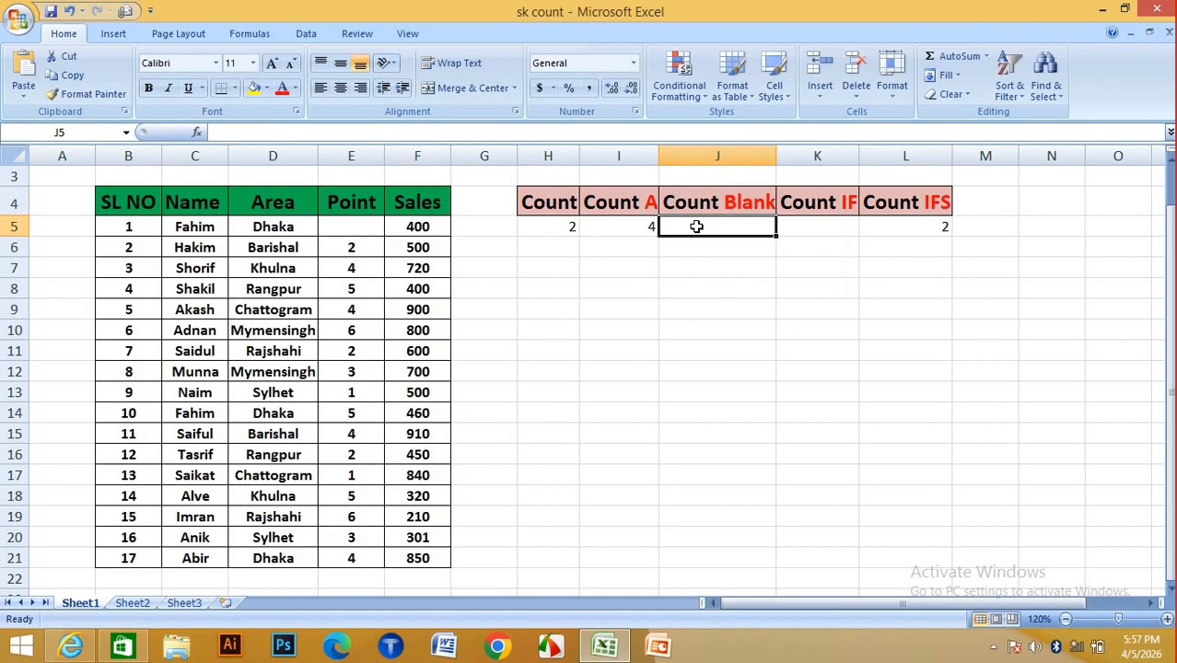
type("=")
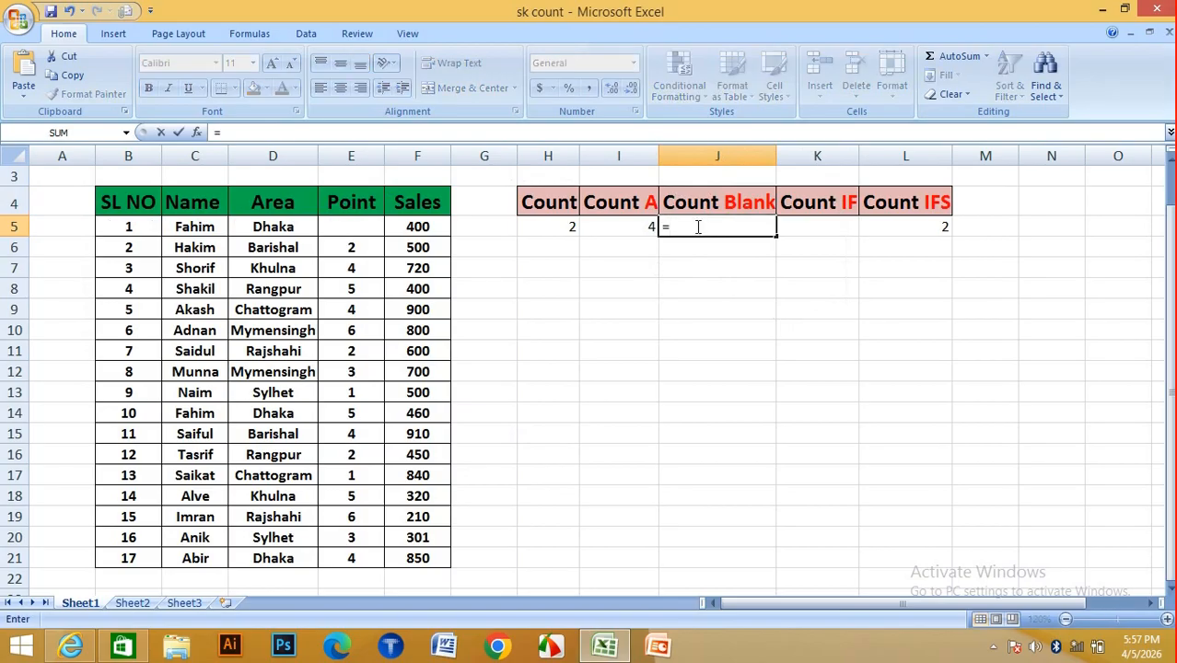
type("co")
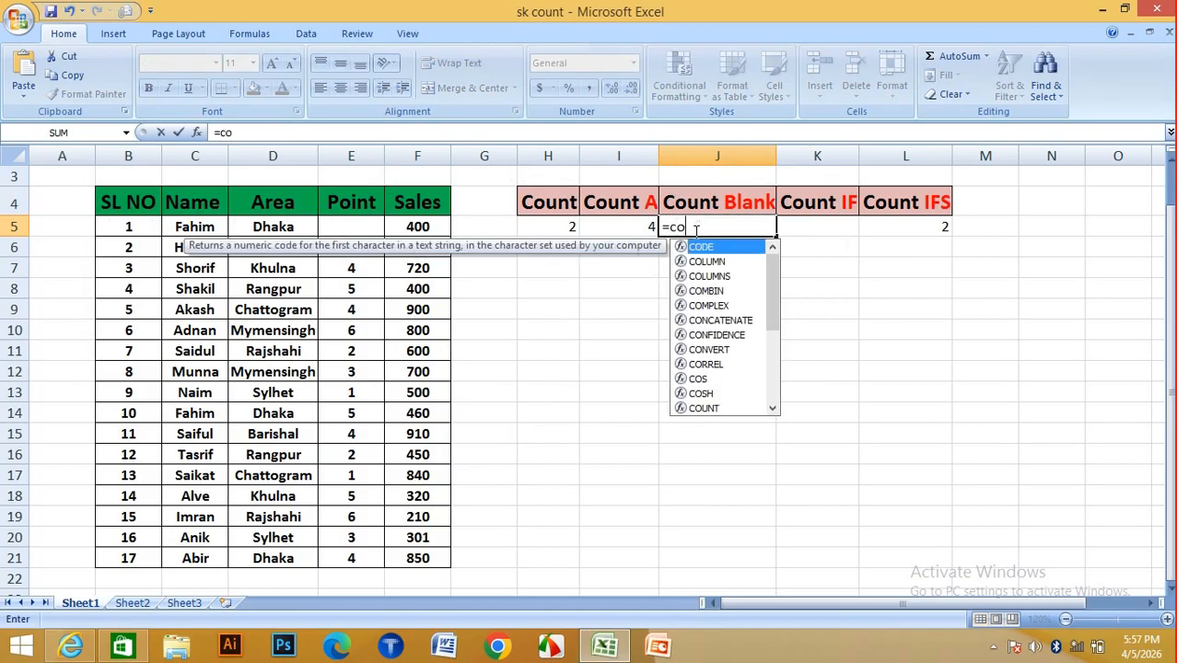
type("unt")
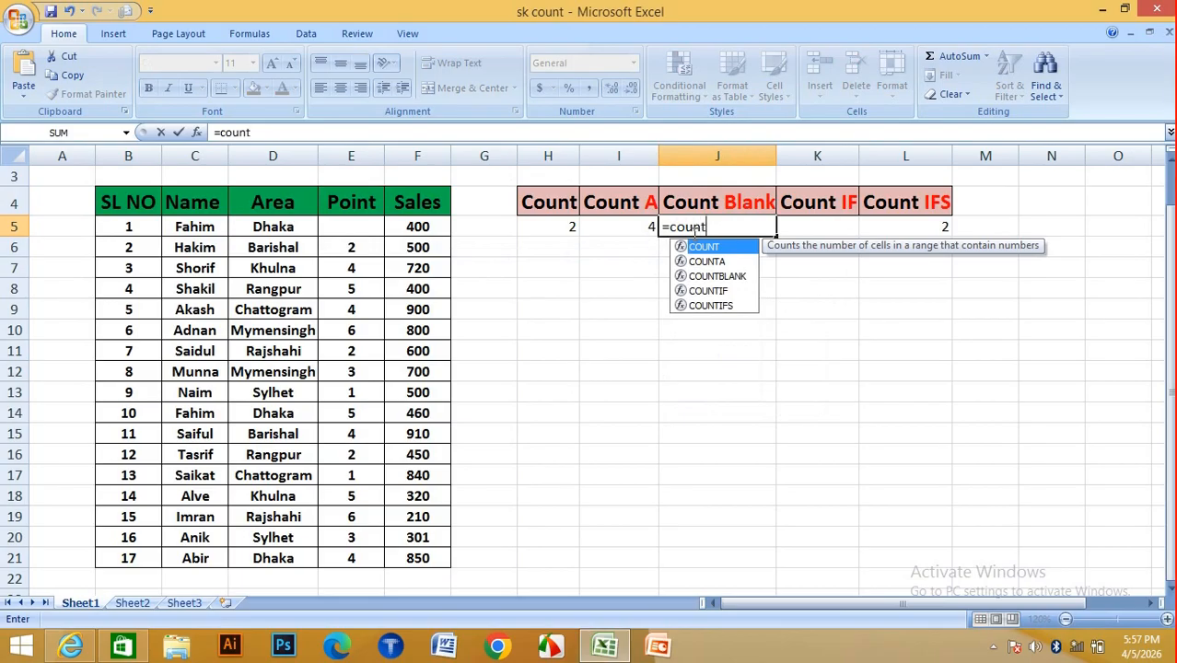
double_click(736, 277)
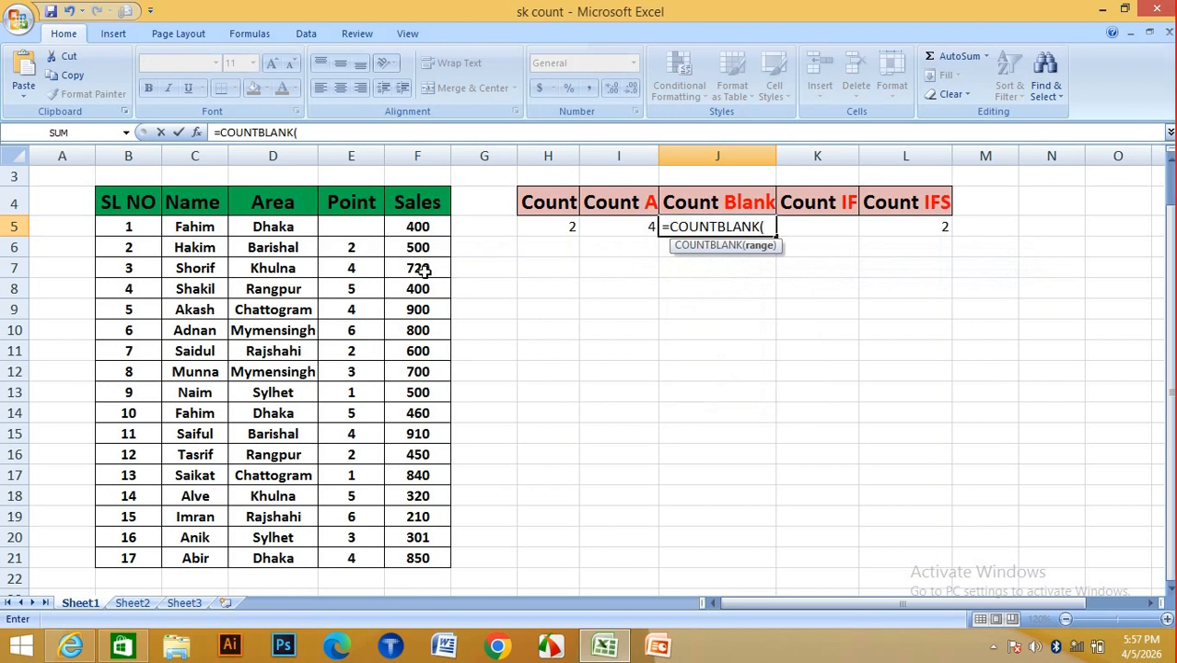
left_click_drag(105, 194, 440, 567)
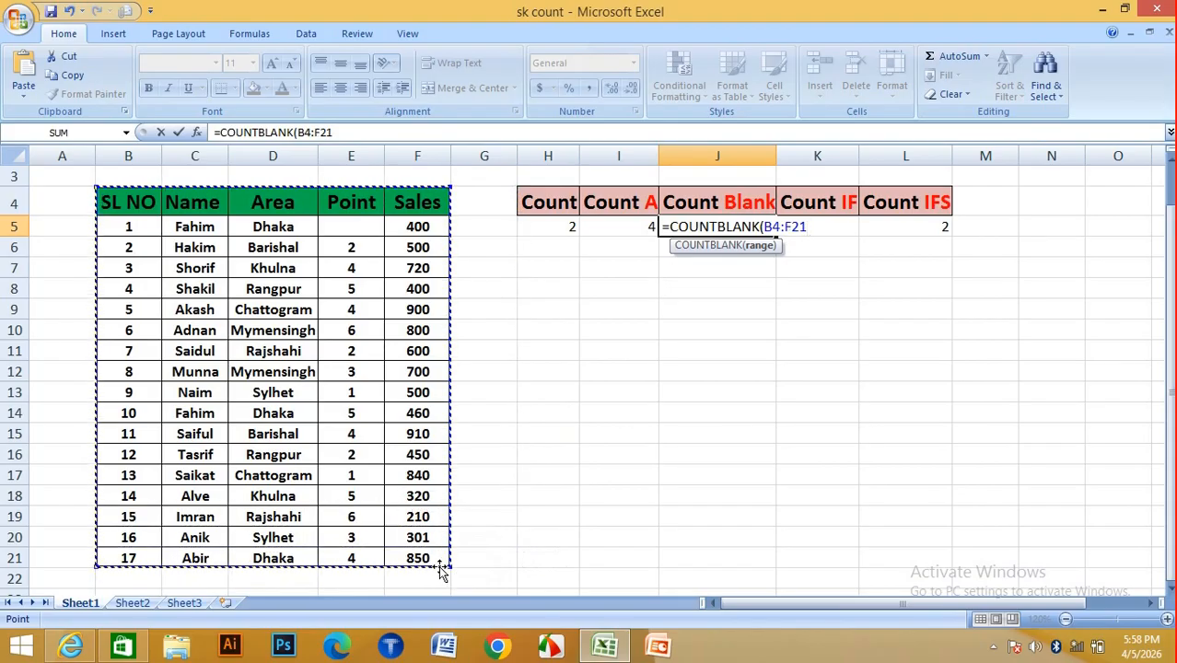
type(")")
key("Return")
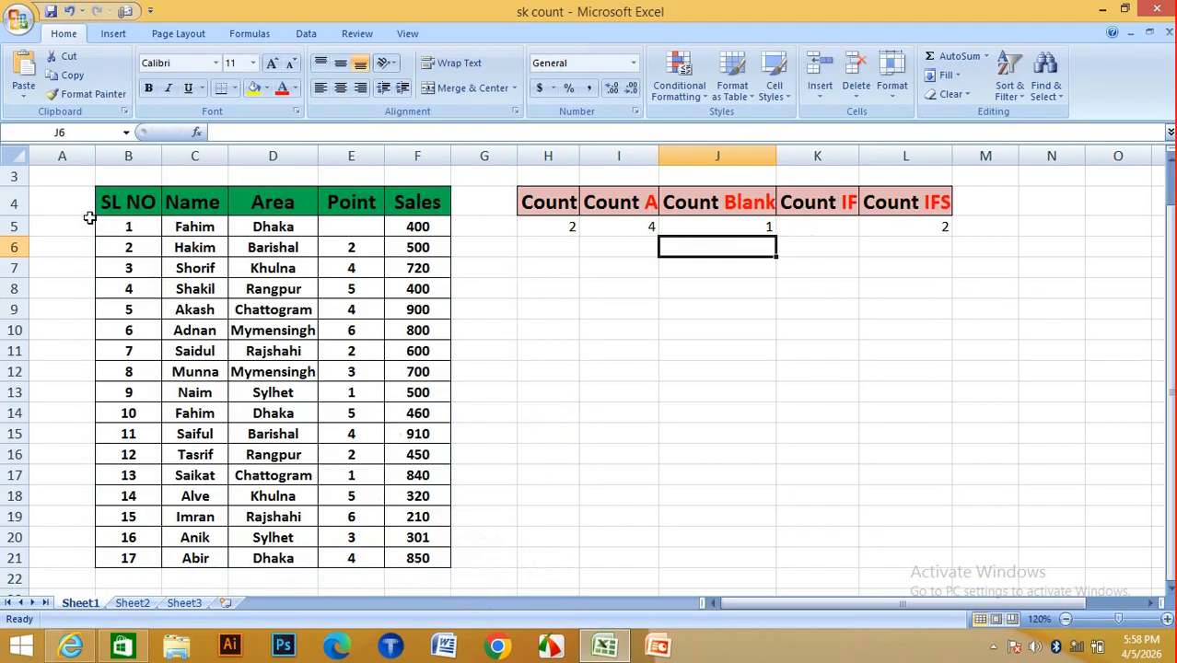
Clear the Point value in cell E7 and check the COUNTBLANK result in J5 against the table's empty cells.
left_click(369, 234)
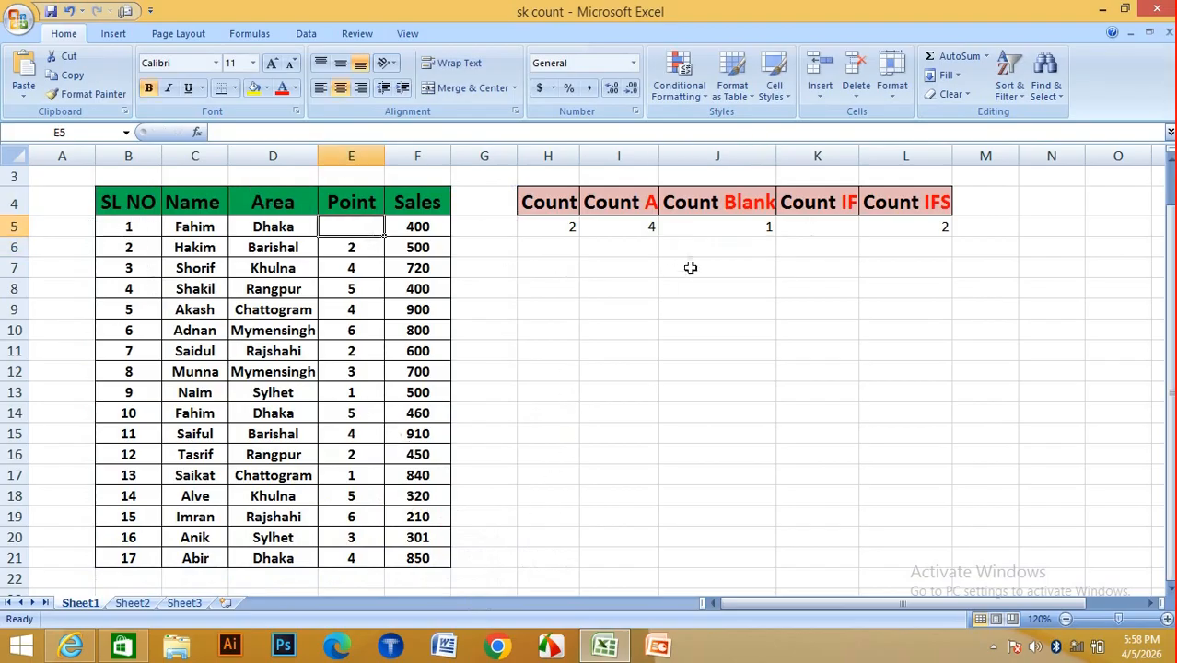
left_click(758, 229)
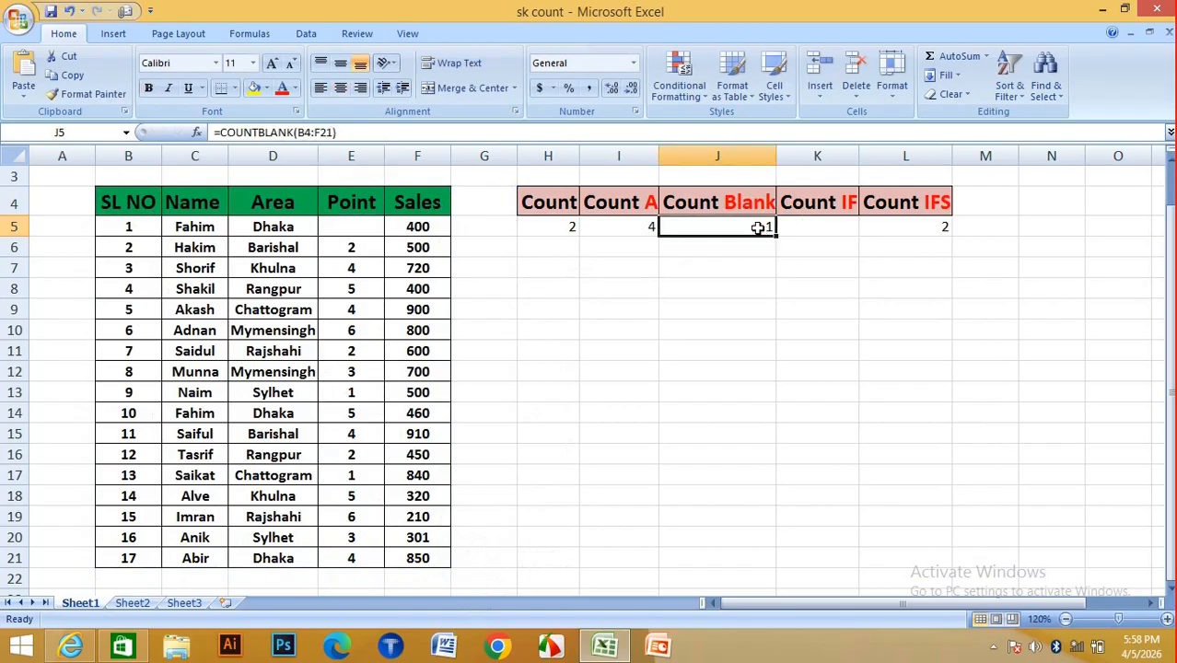
left_click(356, 268)
key("Delete")
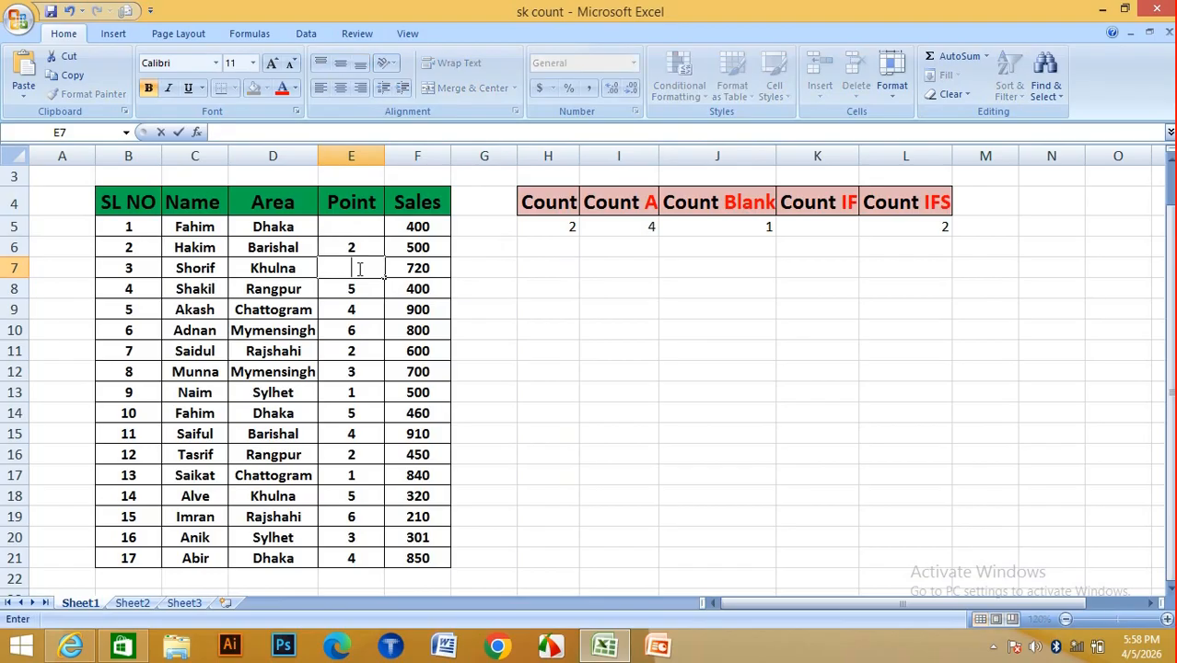
left_click_drag(654, 373, 662, 374)
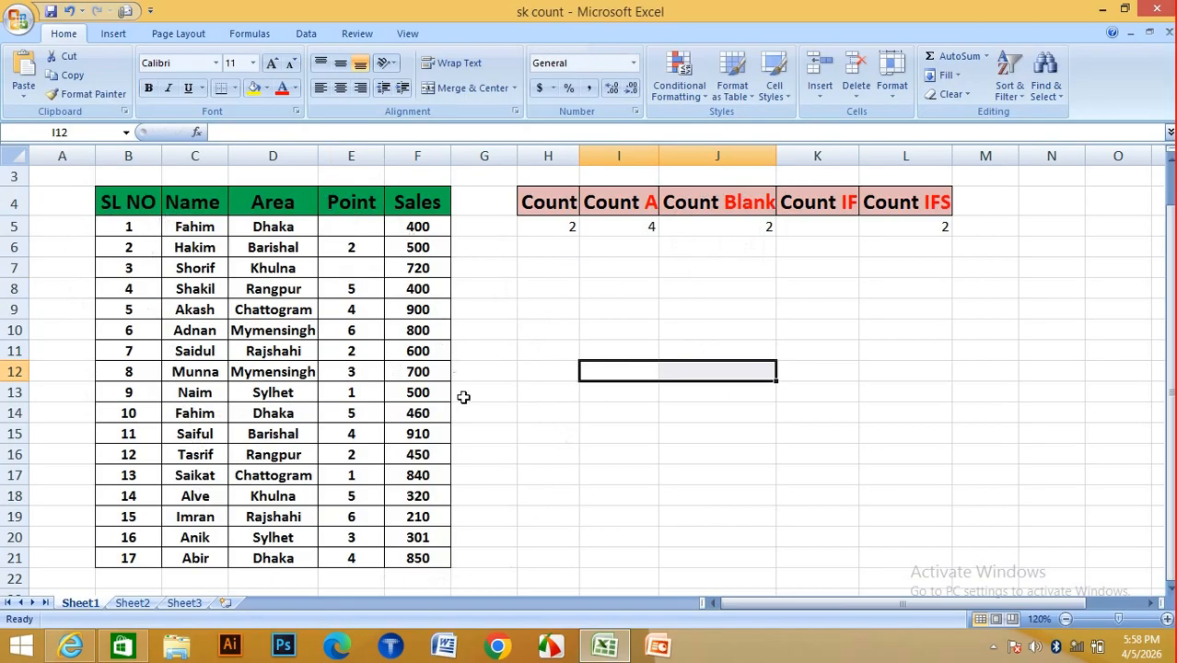
left_click(340, 269)
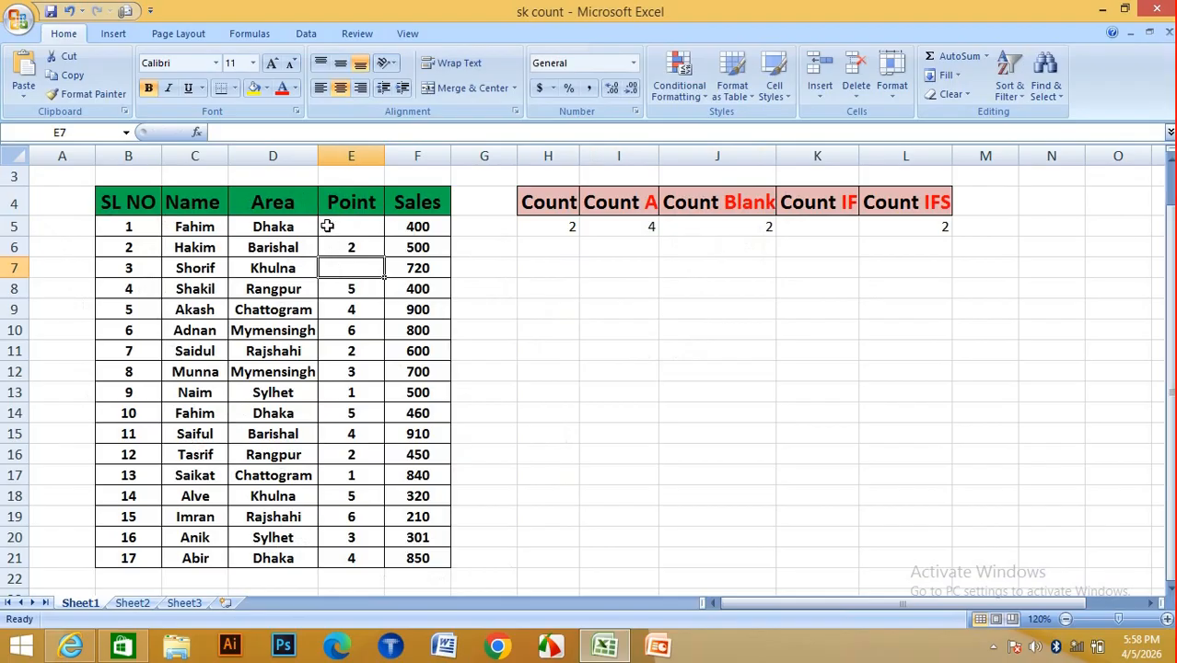
left_click(726, 202)
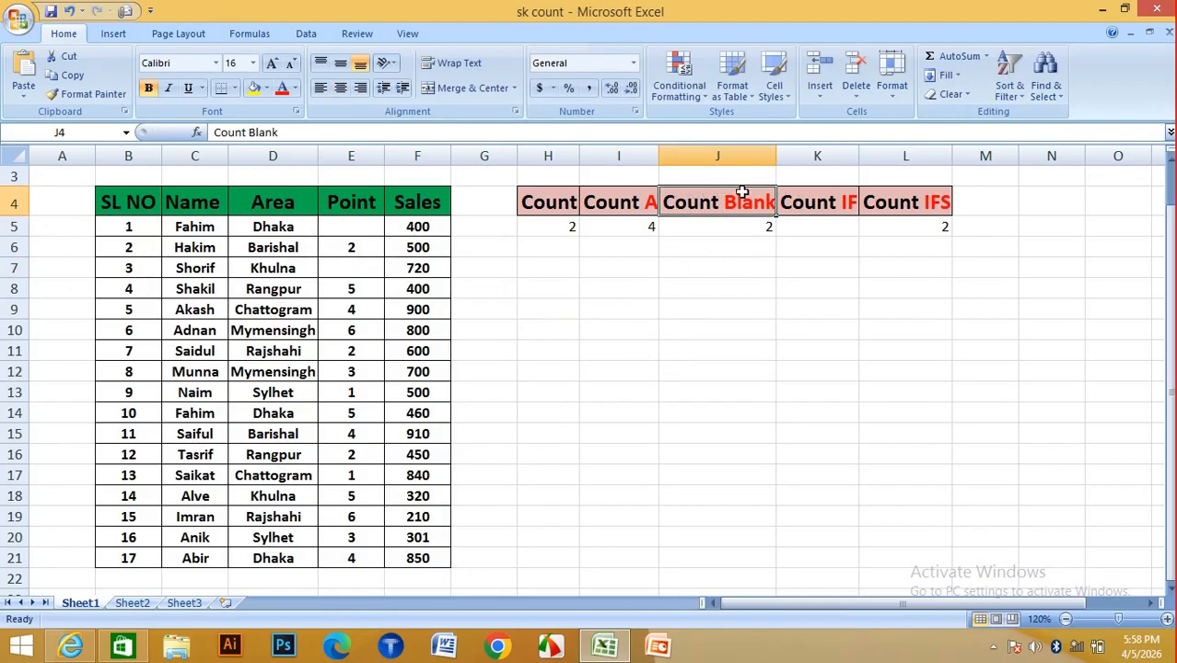
left_click(619, 211)
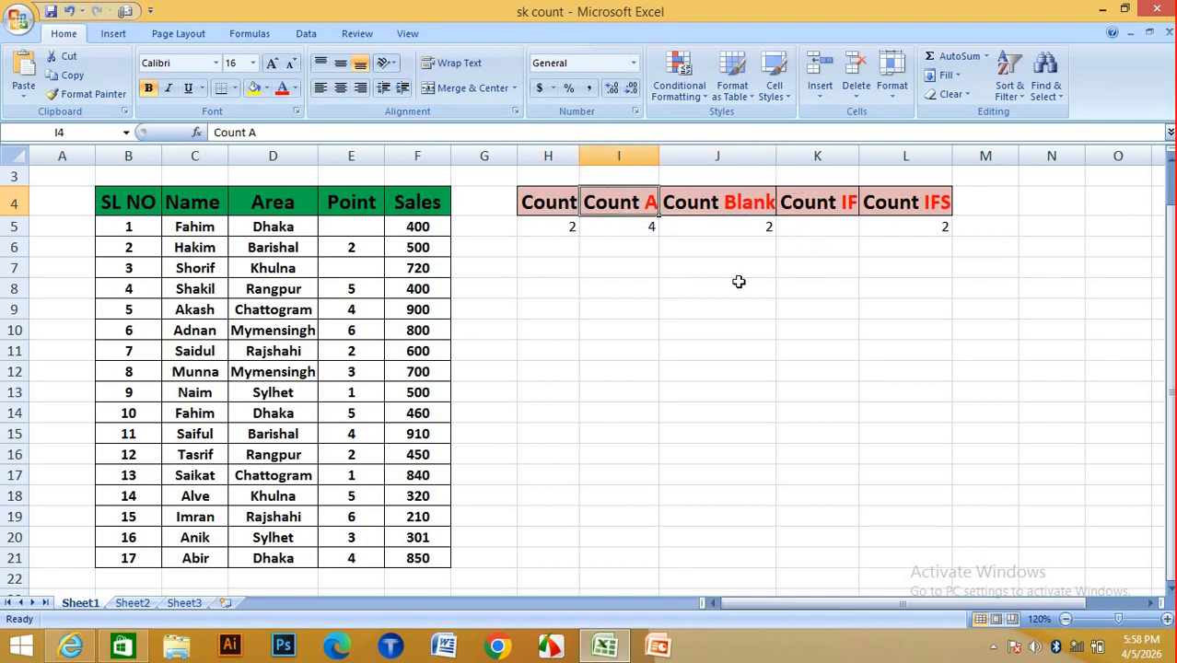
Enter the formula =COUNTIF(C5:C21,C5) in cell K5 to count how often the name in C5 occurs in the Name column.
left_click(825, 206)
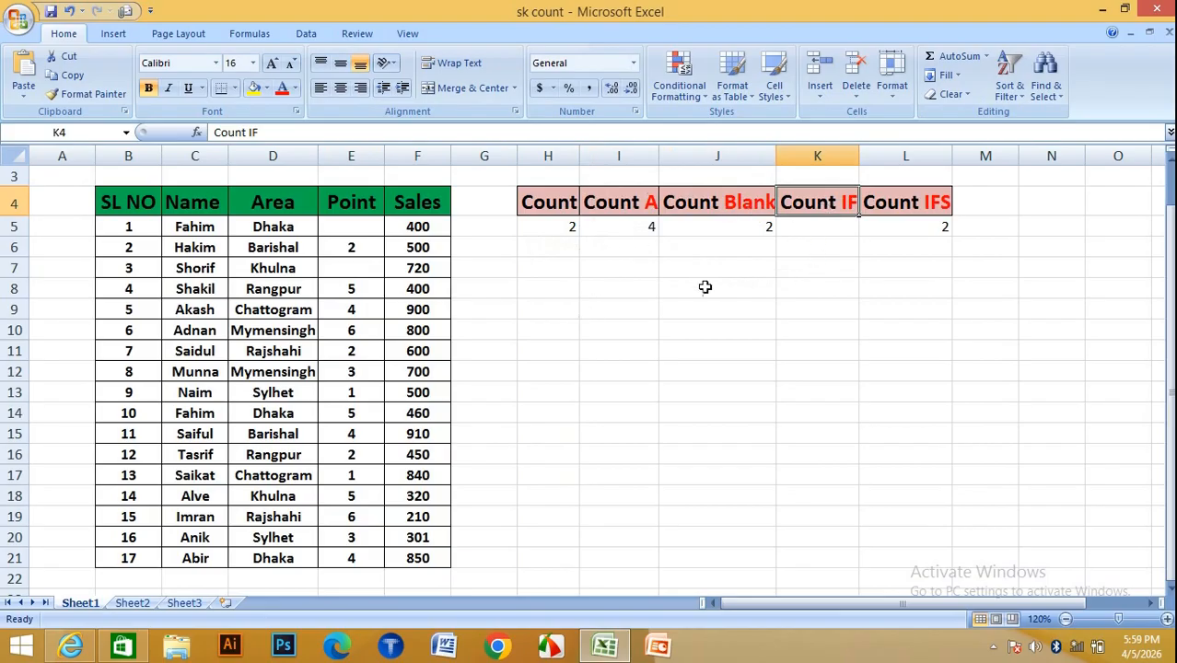
left_click(196, 207)
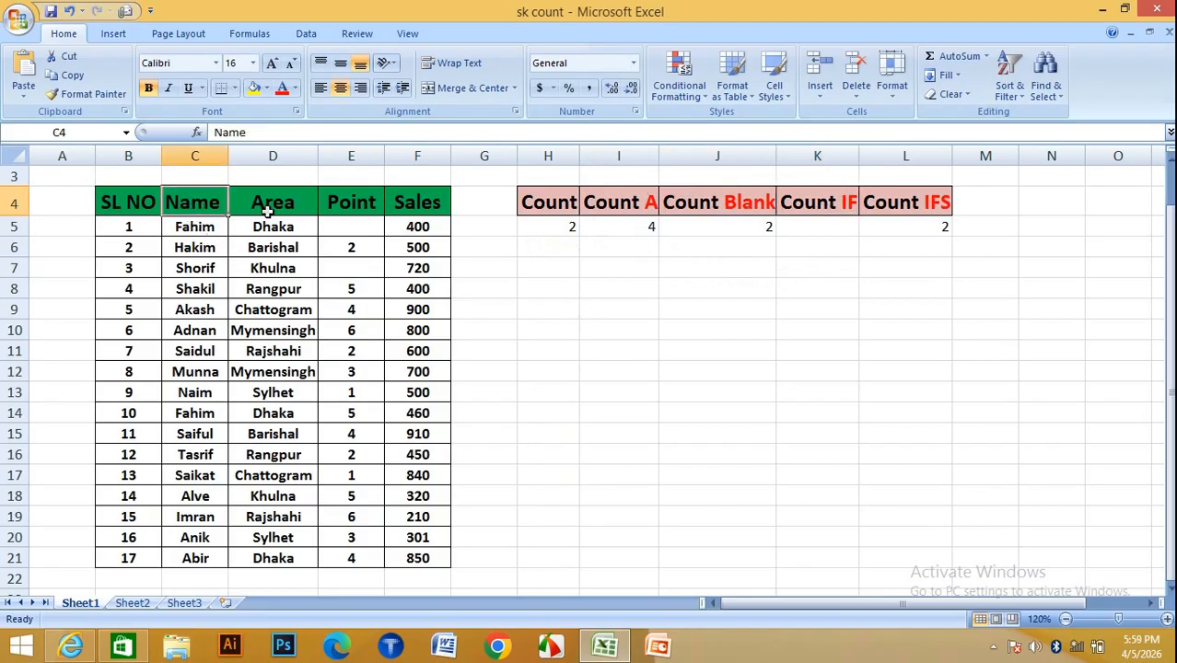
left_click(276, 210)
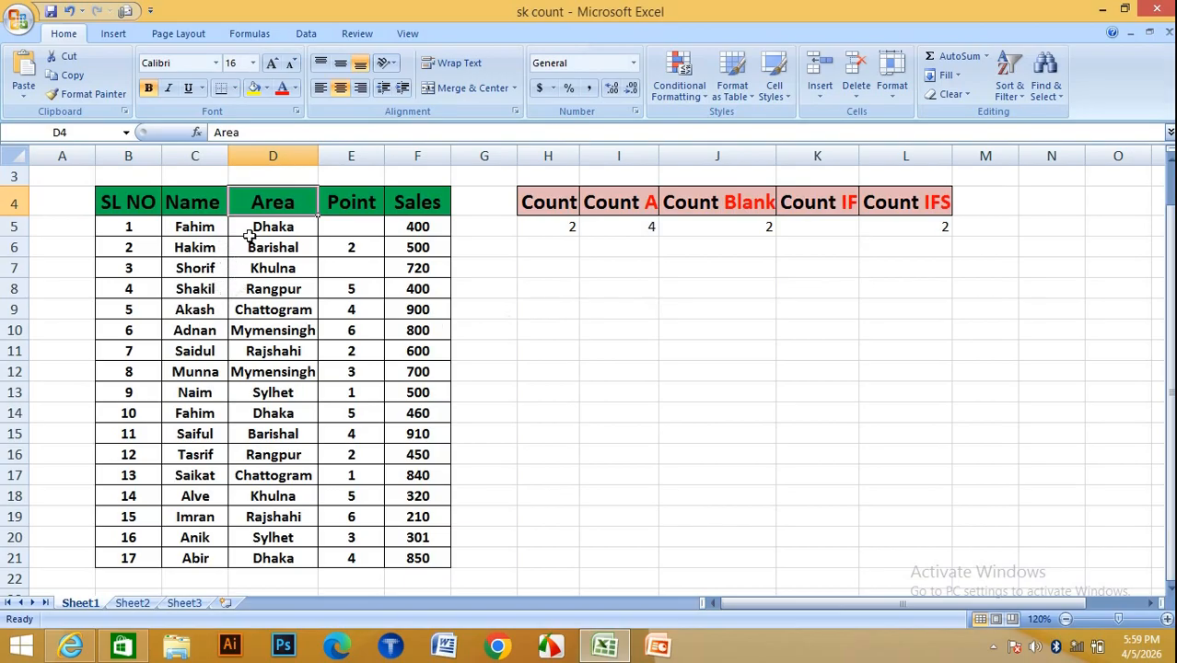
left_click(805, 227)
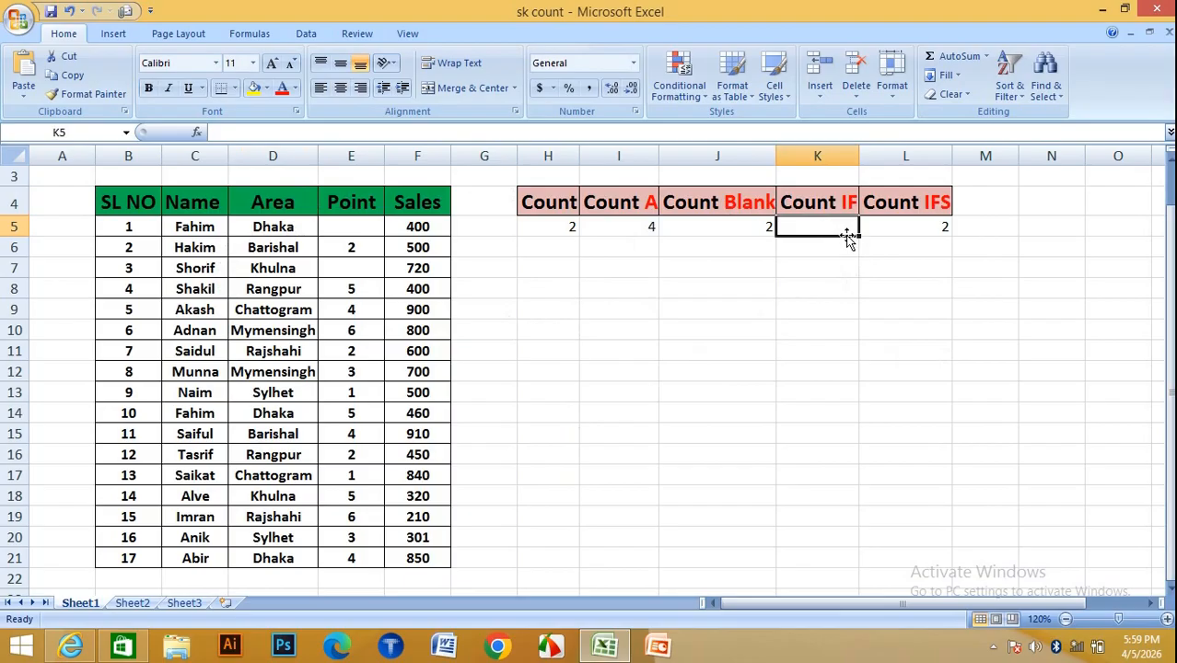
type("=c")
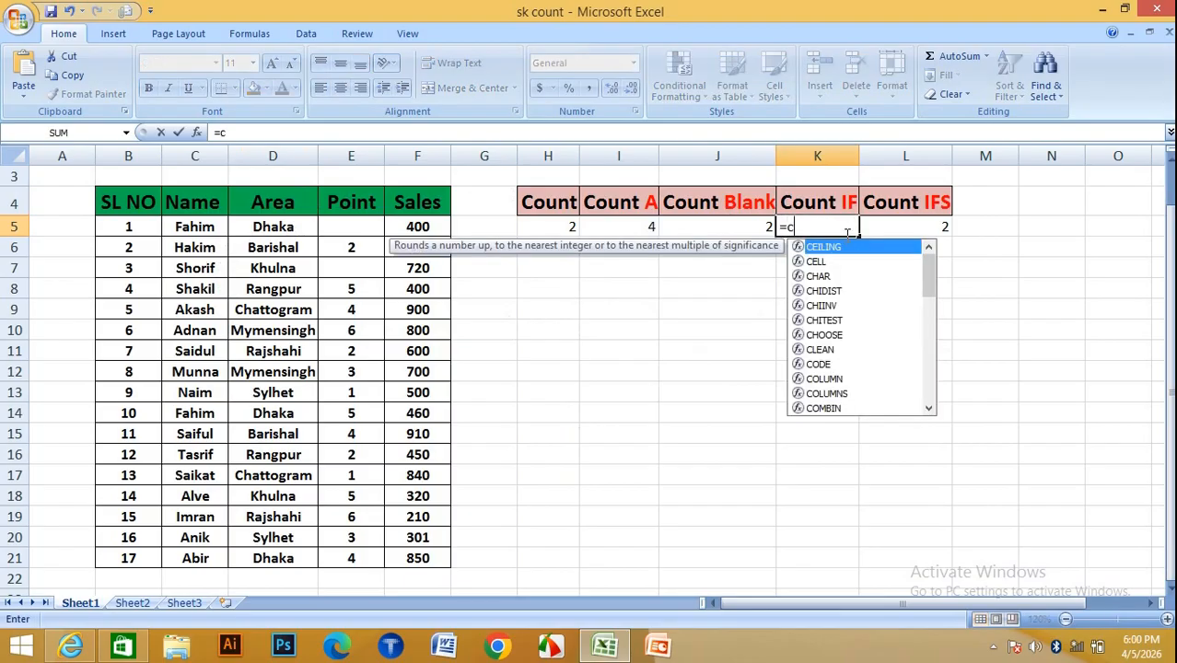
type("ount")
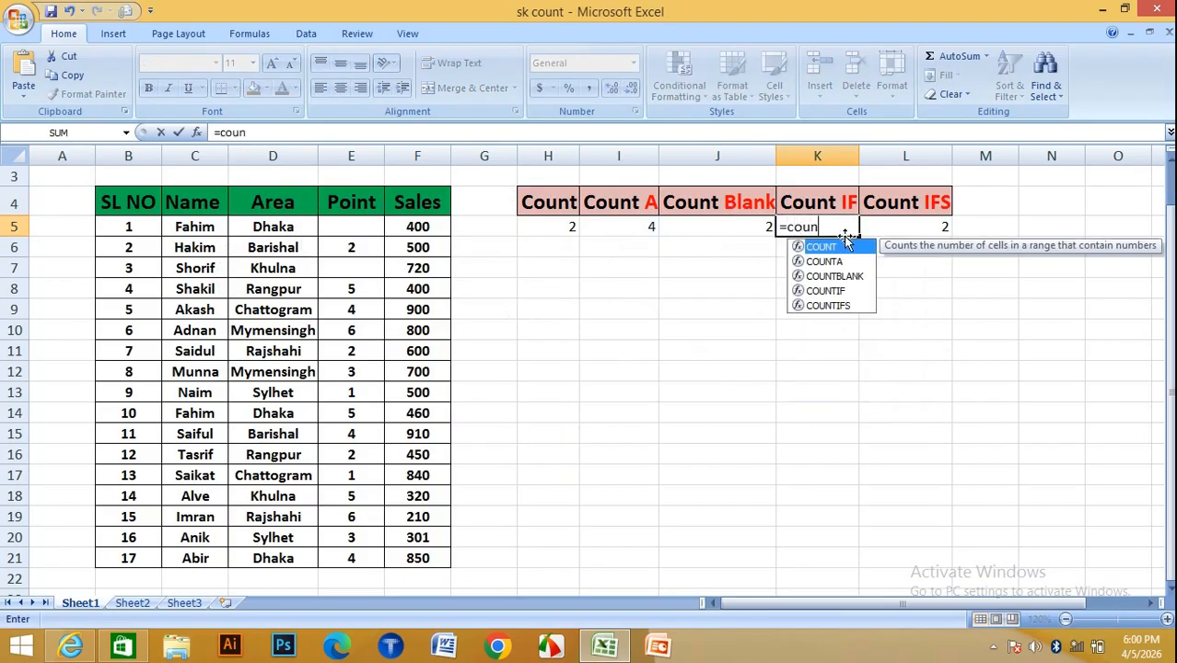
double_click(827, 291)
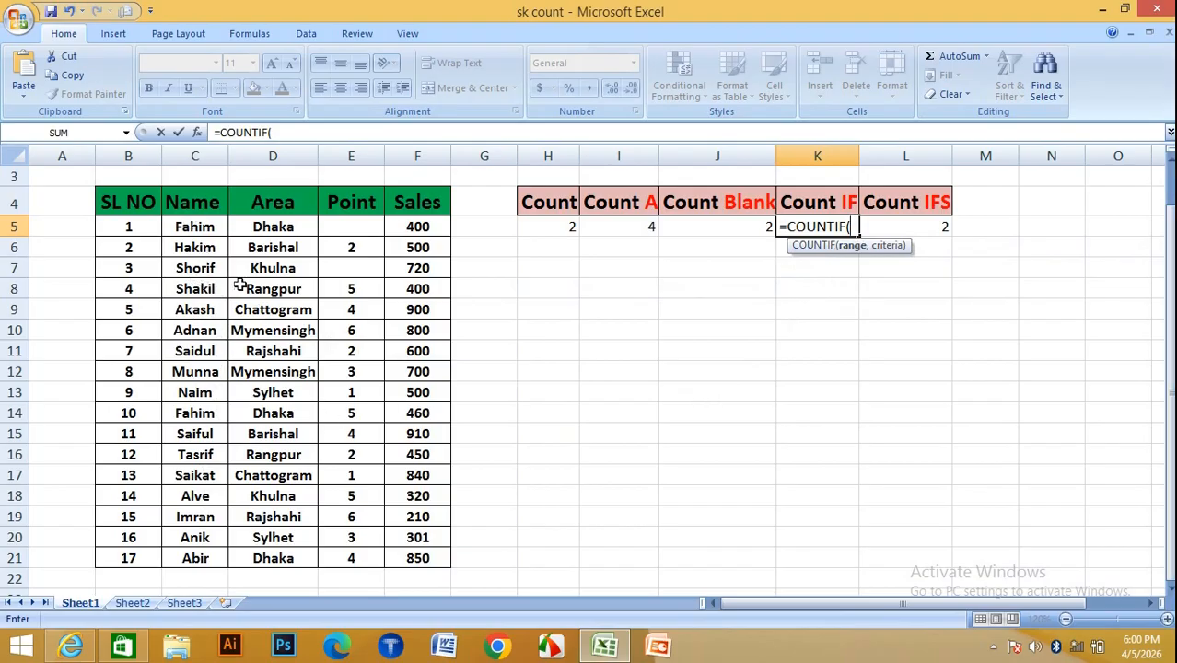
left_click_drag(189, 226, 208, 555)
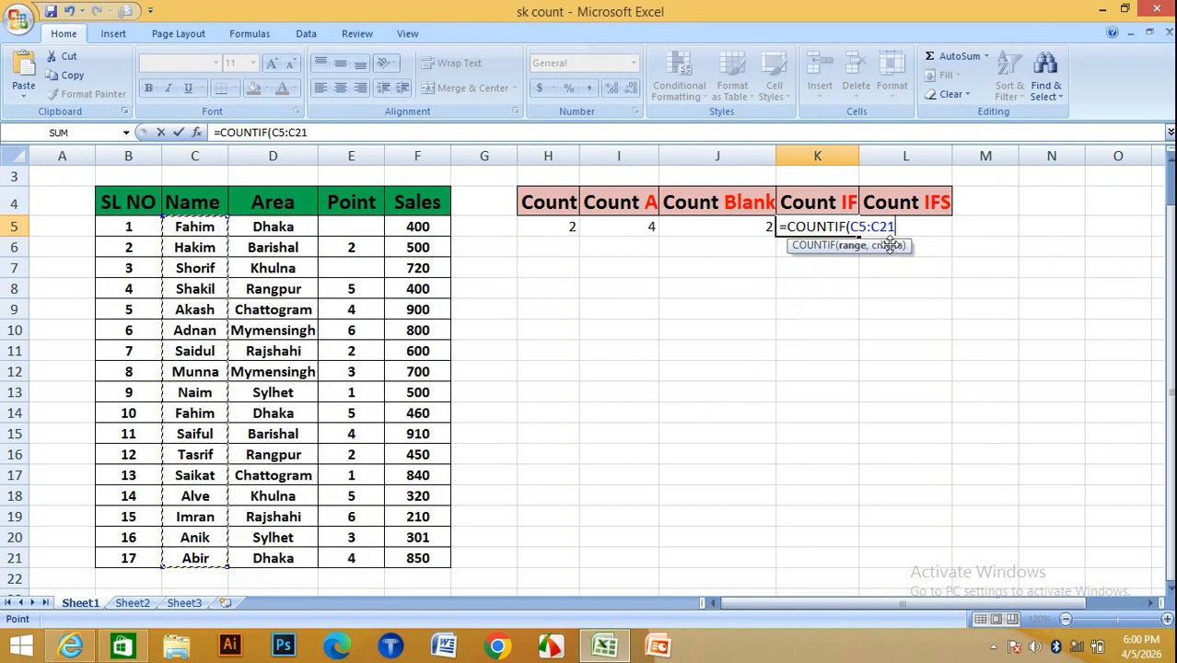
type(",")
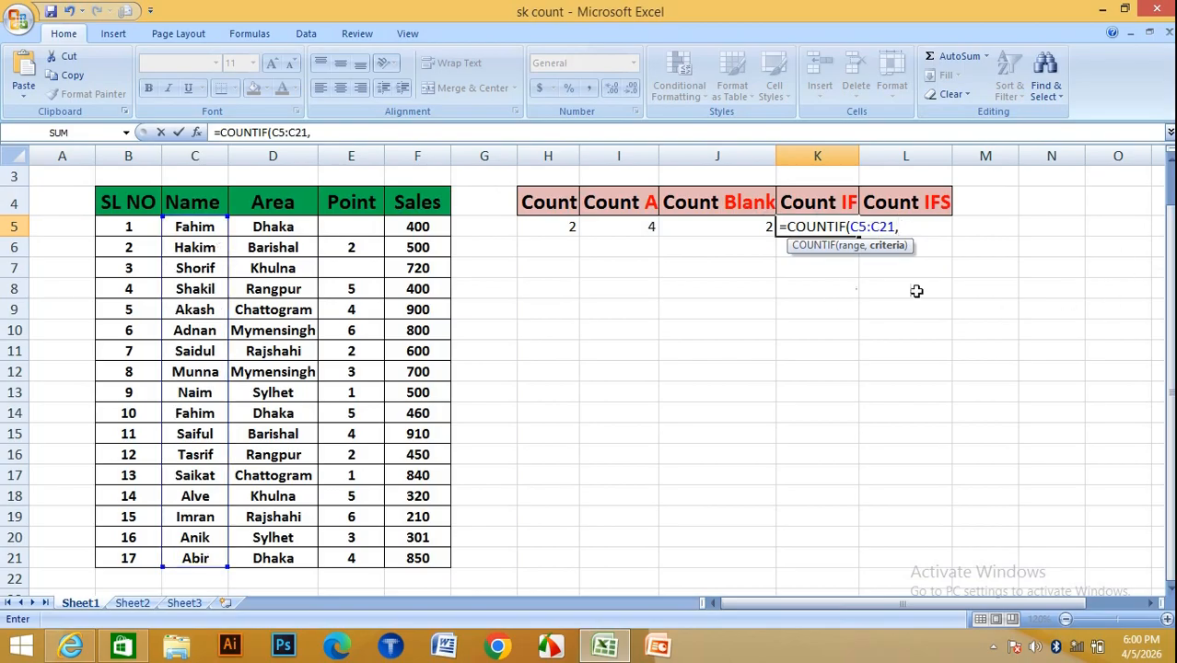
left_click(195, 228)
type(")")
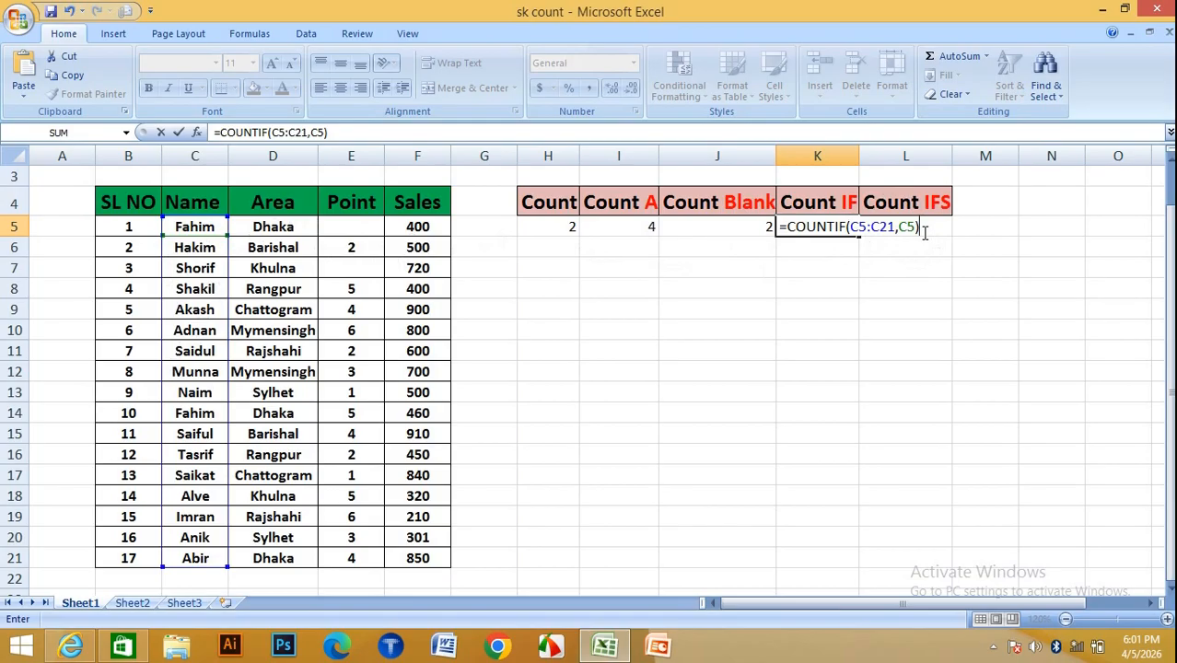
key("Return")
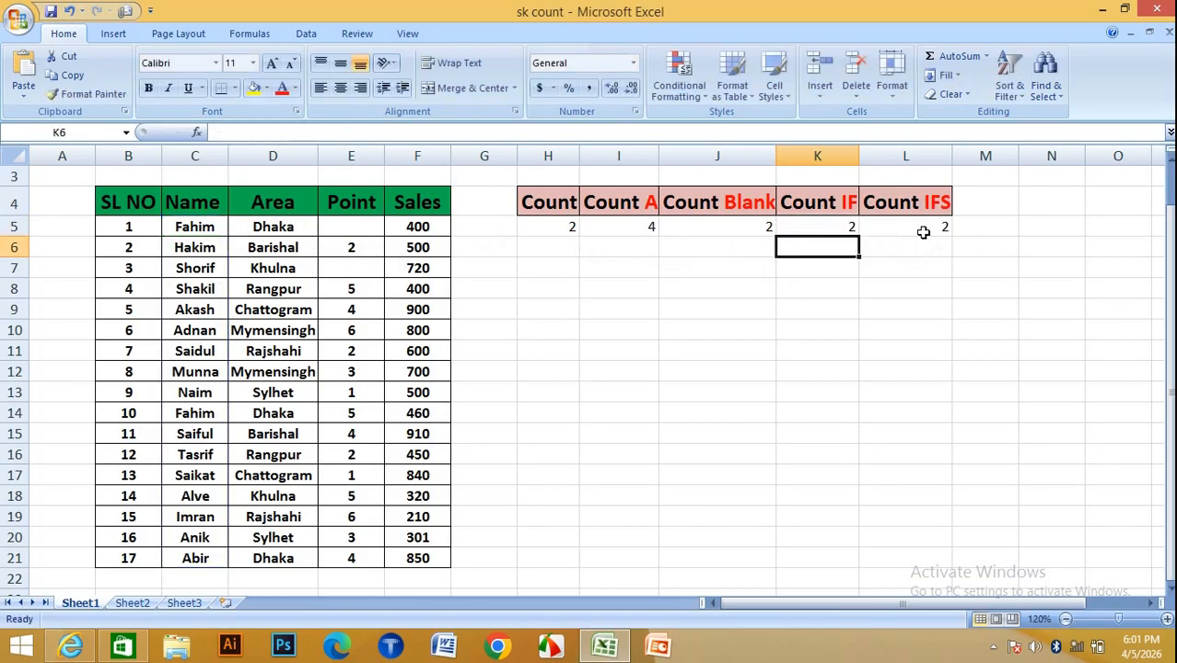
Compare the COUNTIF result in K5 with the matching names in cells C5 and C14.
left_click(839, 226)
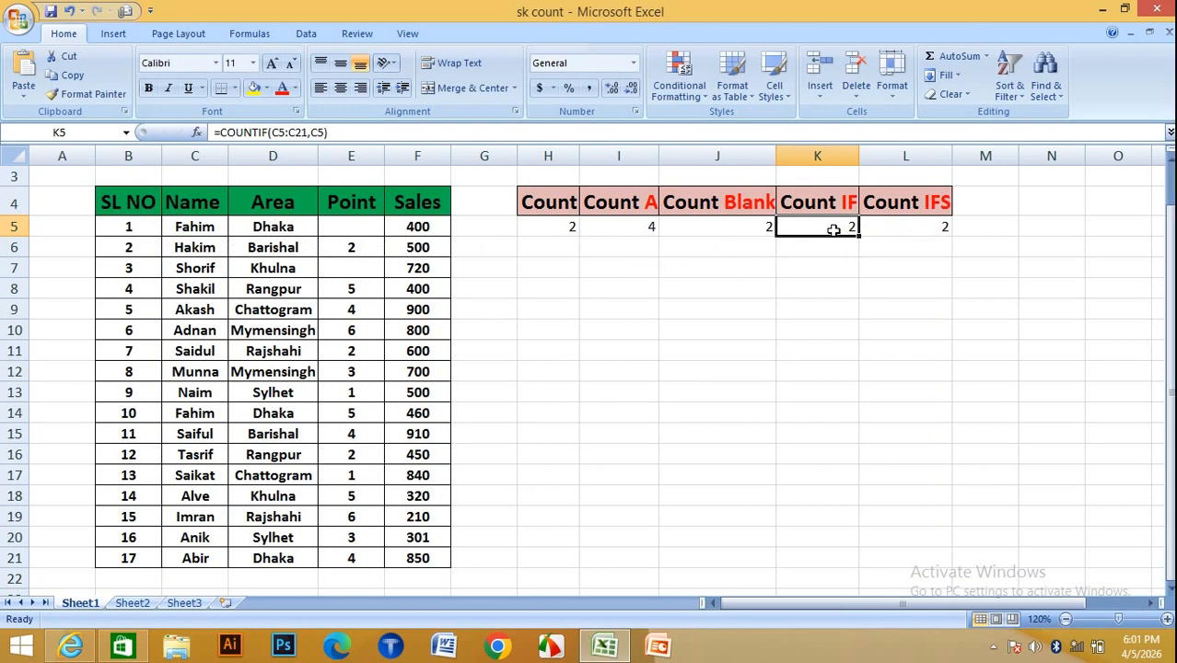
left_click(194, 227)
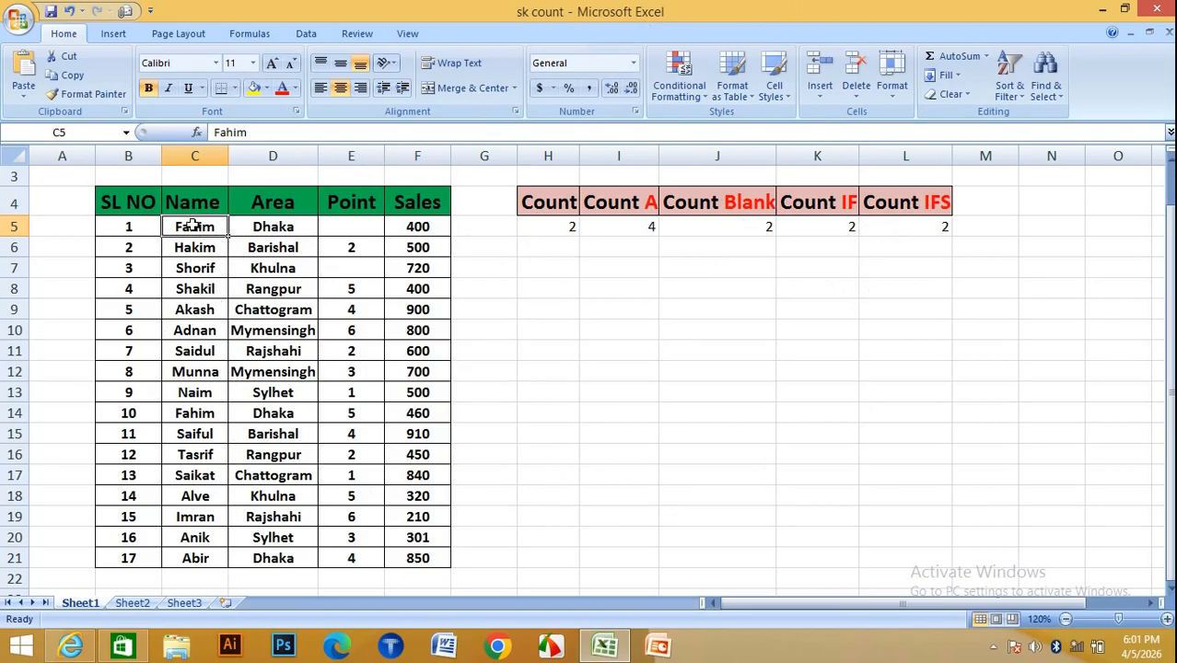
left_click(199, 411)
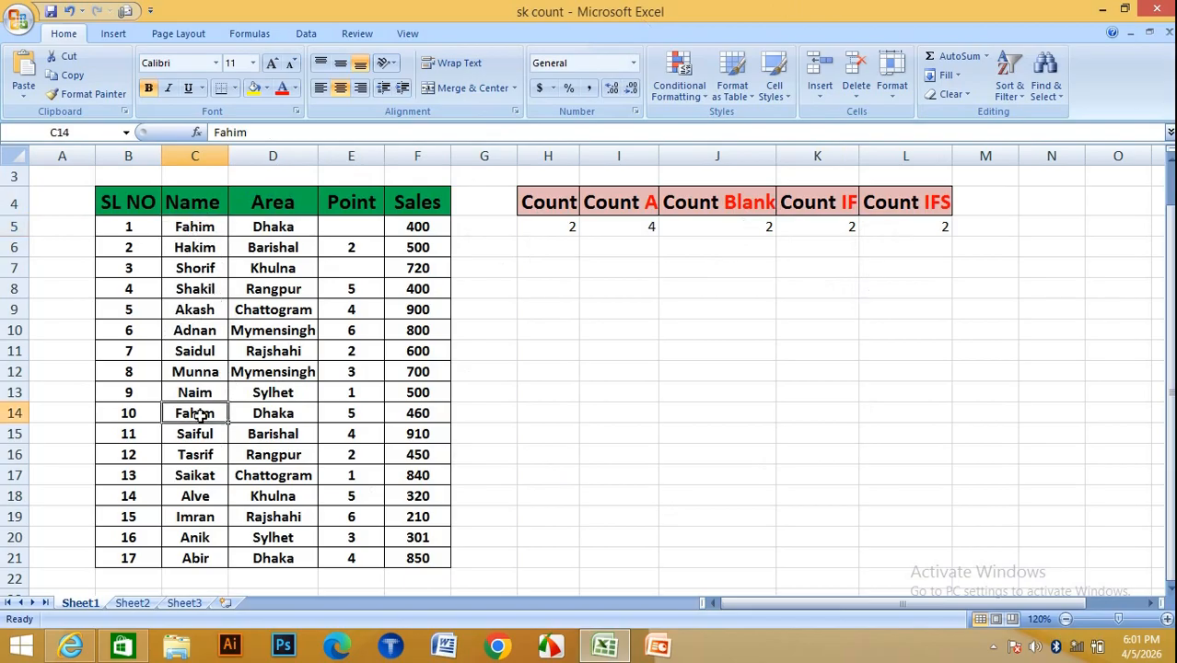
Replace the name in cell C11 with the same name as in C5 and recheck the COUNTIF result in K5.
left_click(194, 351)
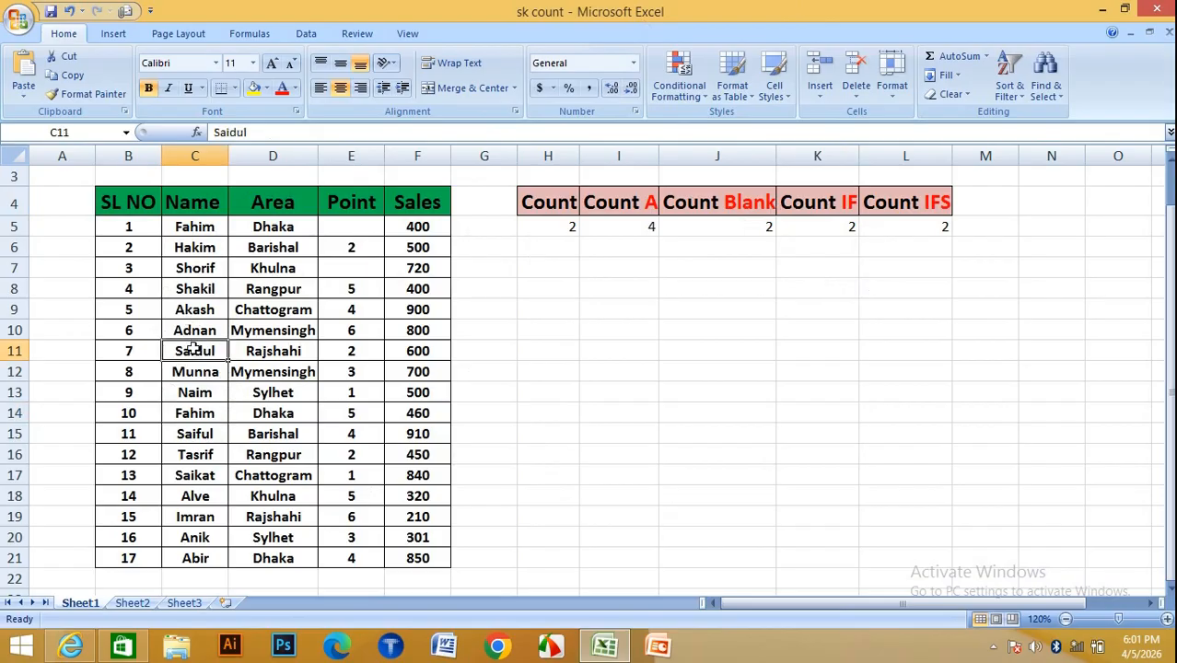
key("BackSpace")
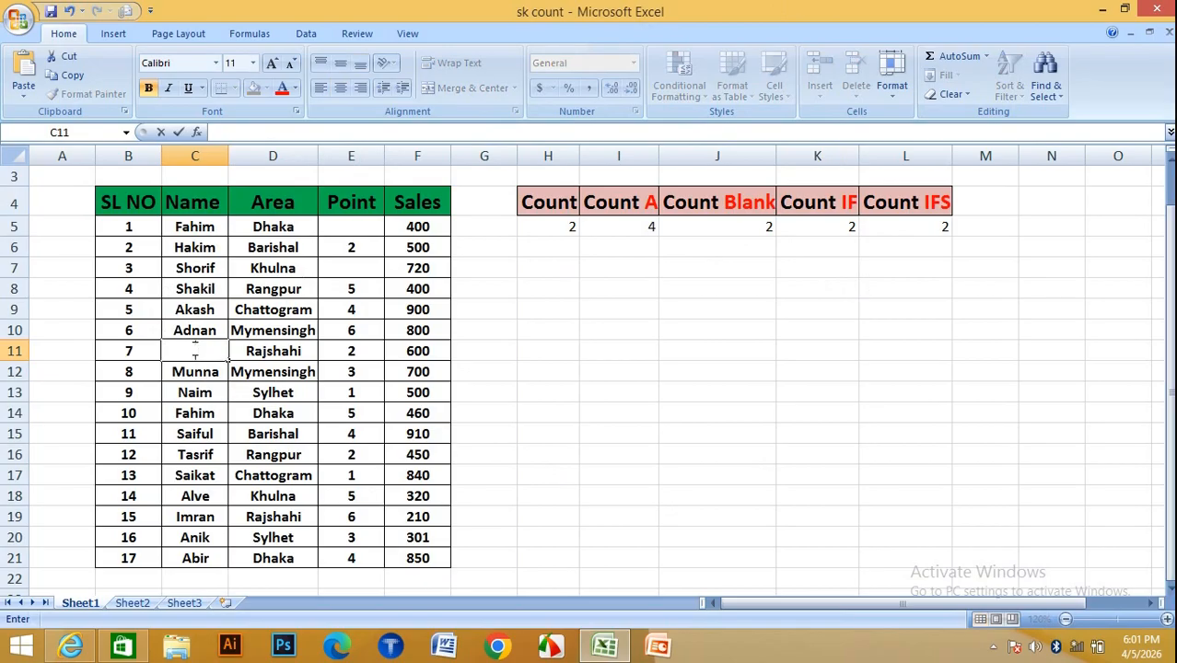
type("Fahim")
left_click(643, 463)
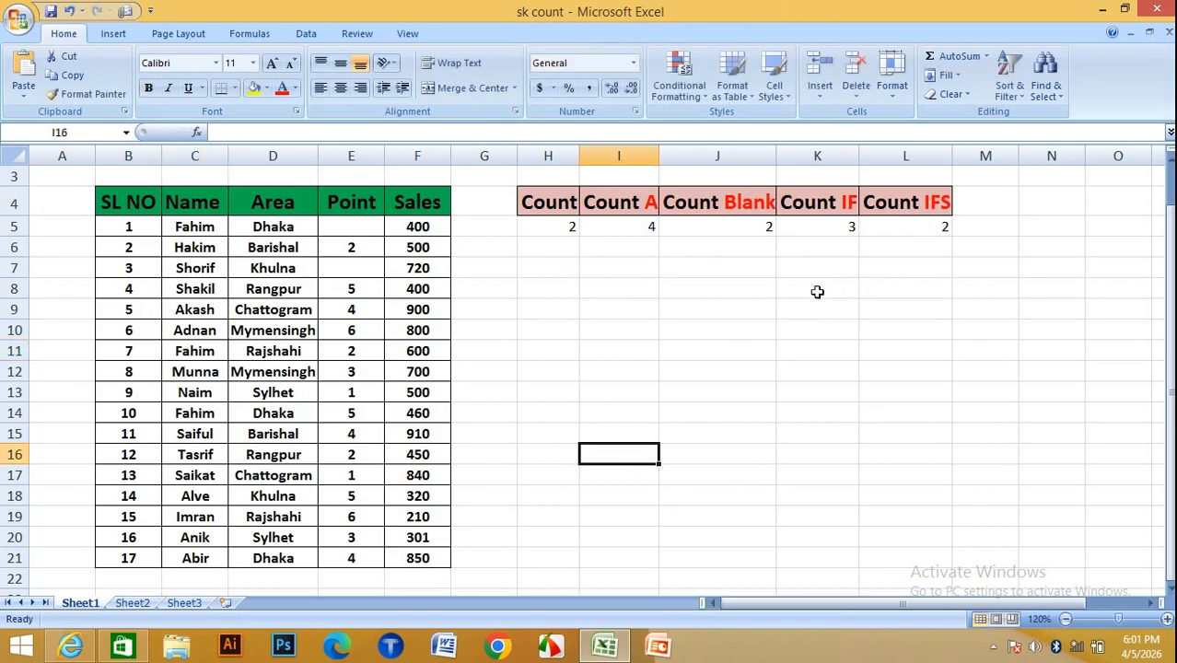
left_click(838, 229)
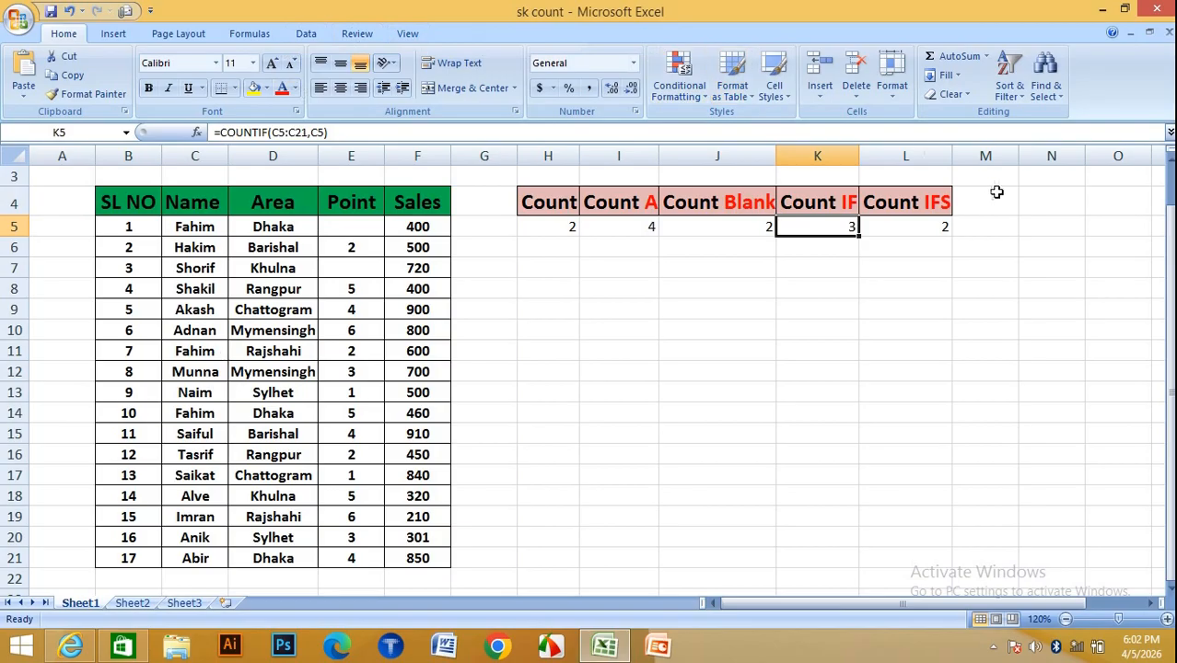
Clear the existing result in cell L5 under the Count IFS heading.
left_click(920, 205)
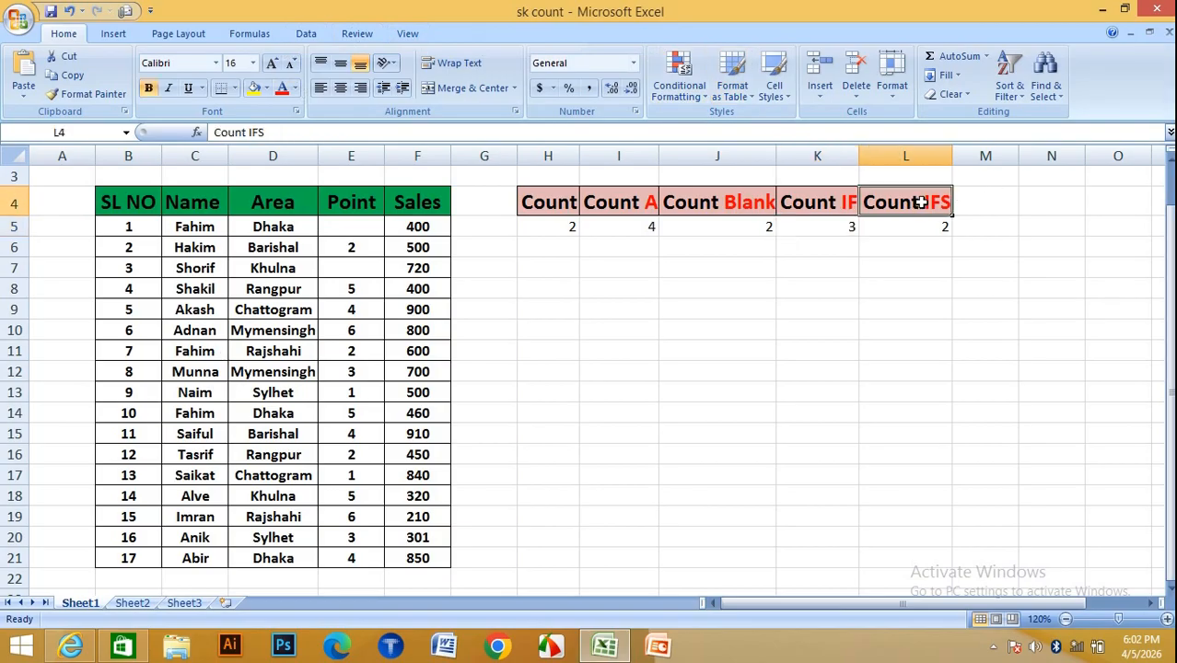
key("Down")
key("BackSpace")
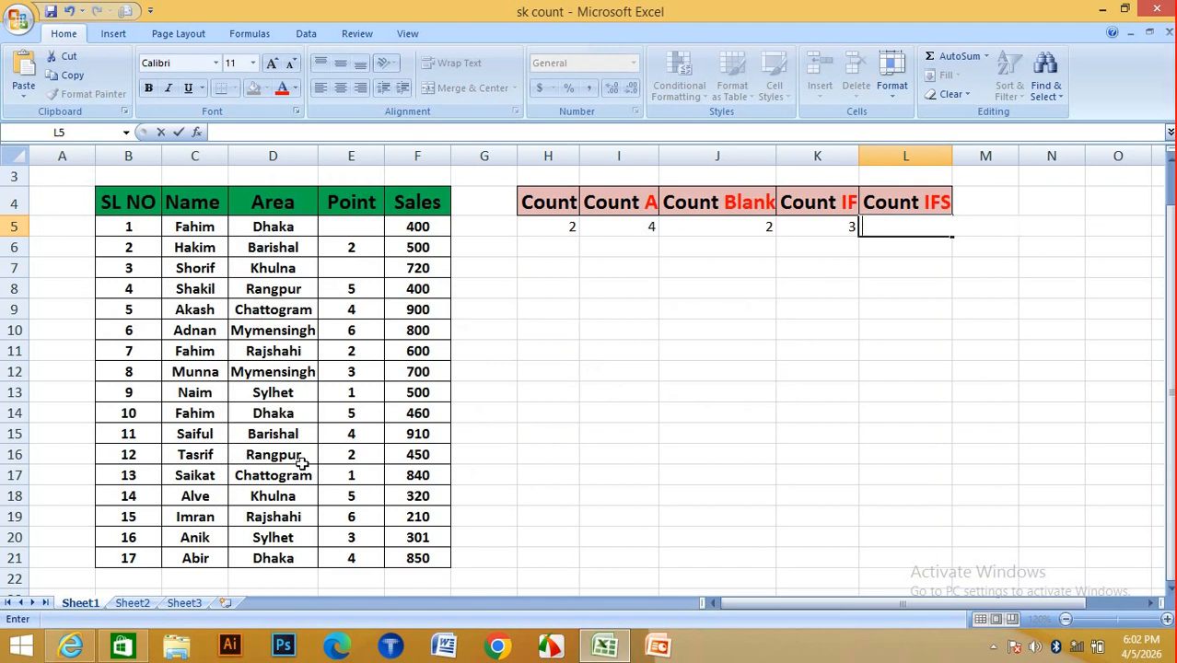
left_click(716, 417)
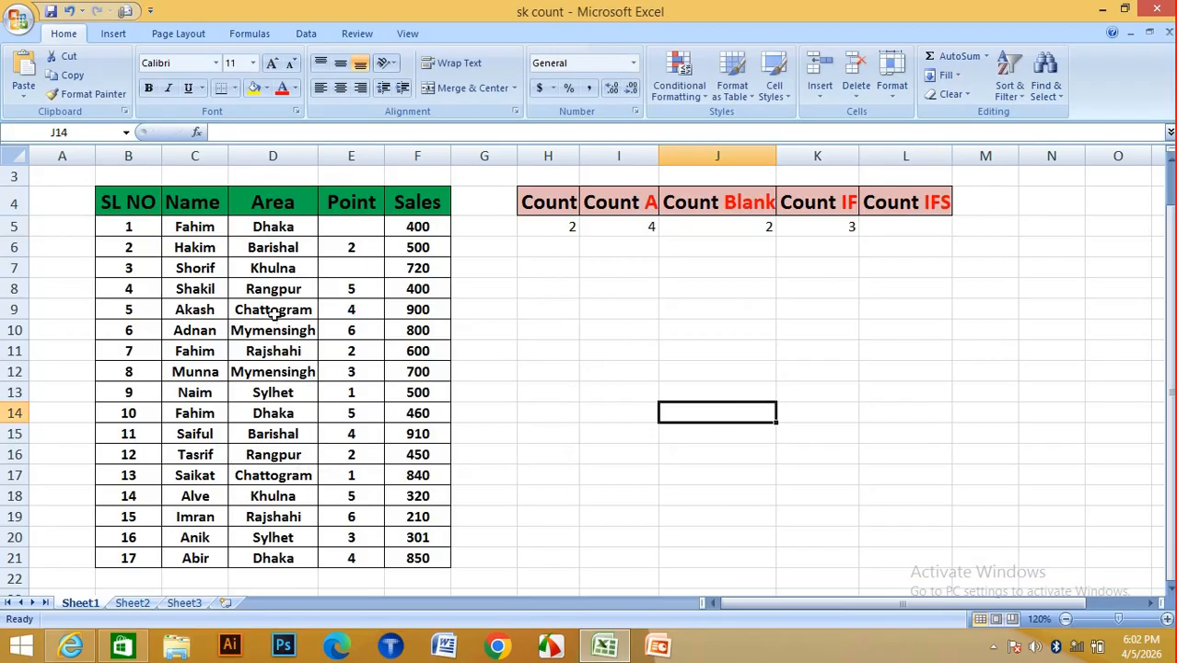
left_click(809, 208)
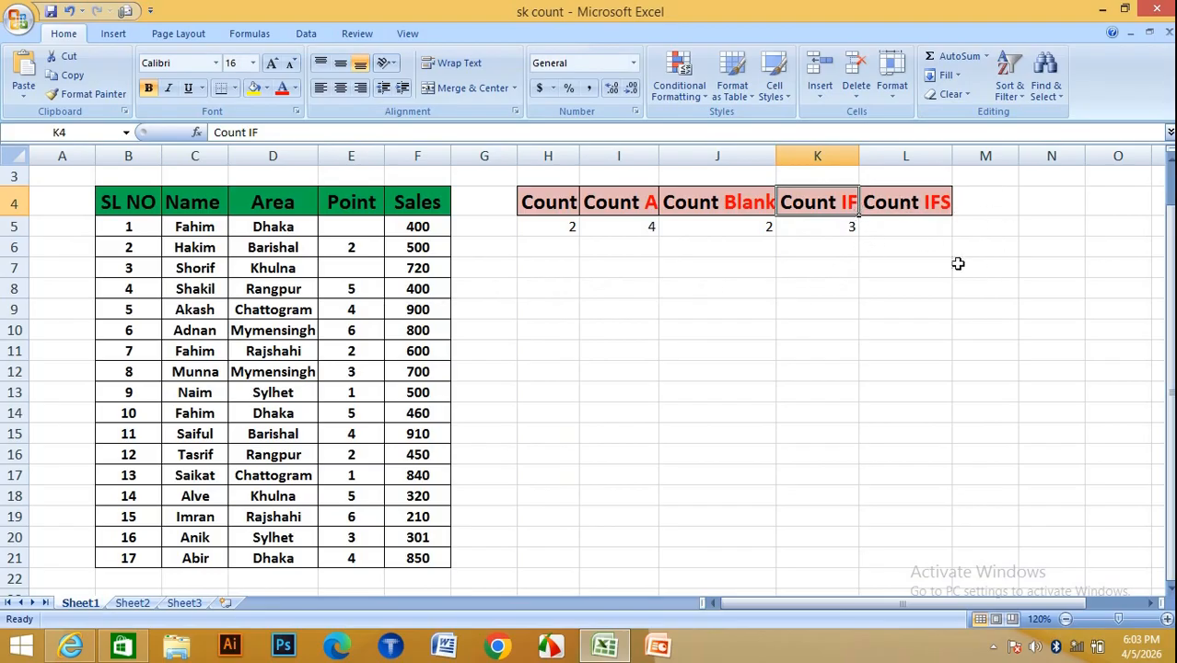
Begin a COUNTIFS formula in cell L5 with the Name range C5:C21 and C6 as its first criterion.
left_click(896, 226)
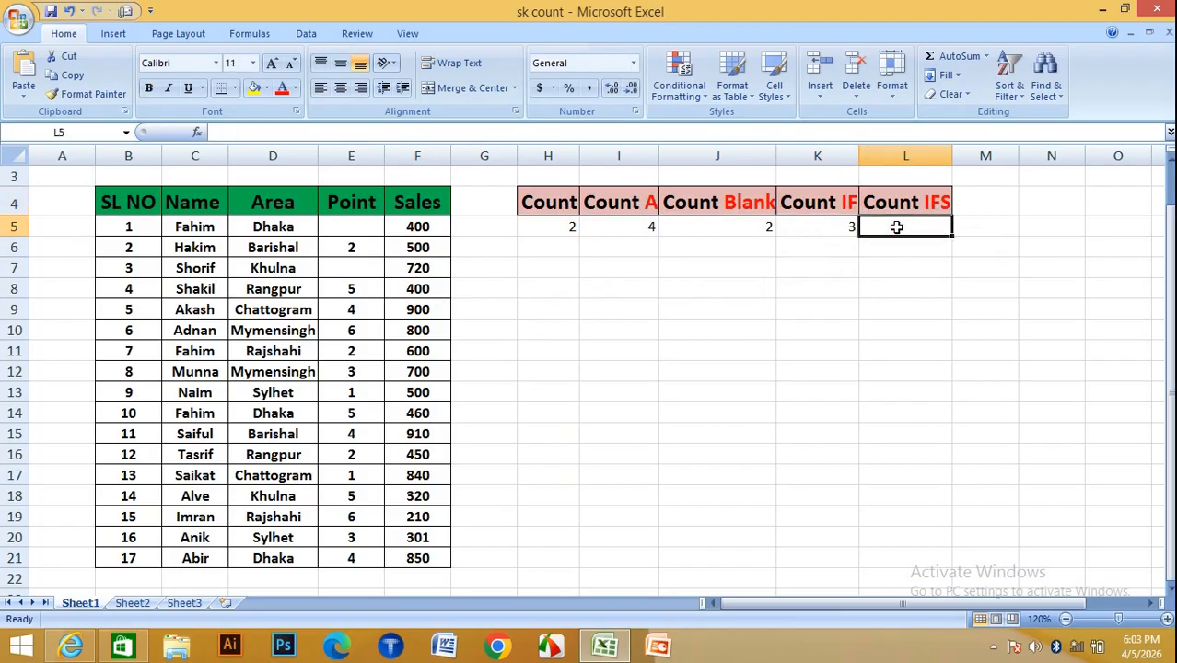
type("=cou")
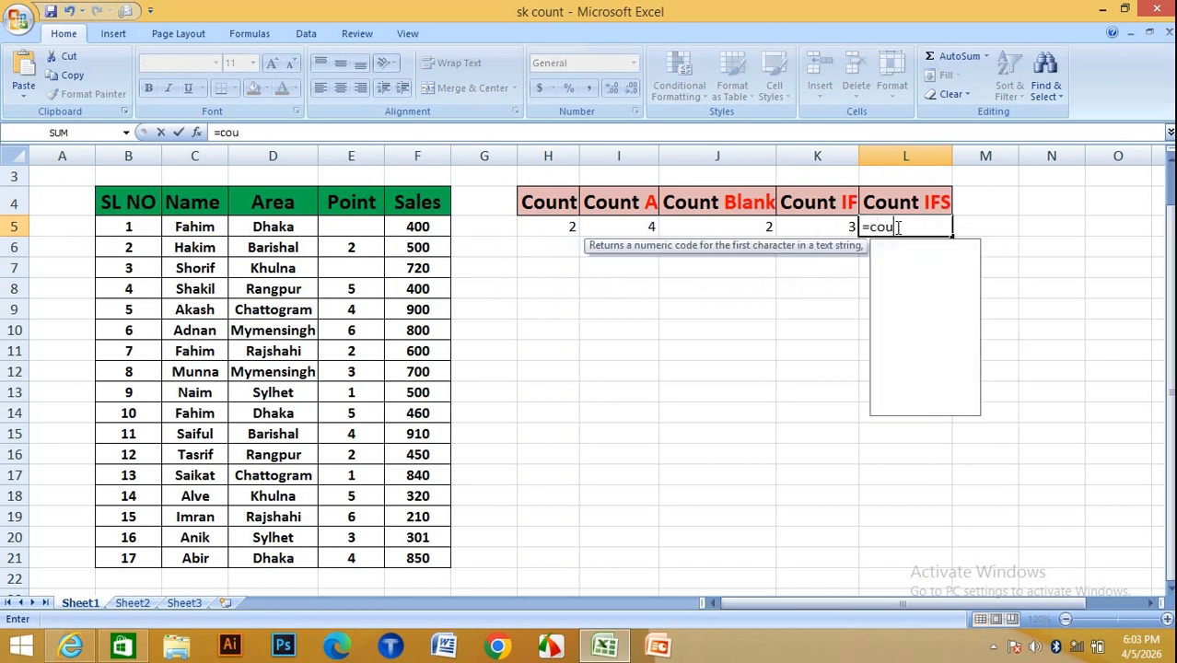
type("nt")
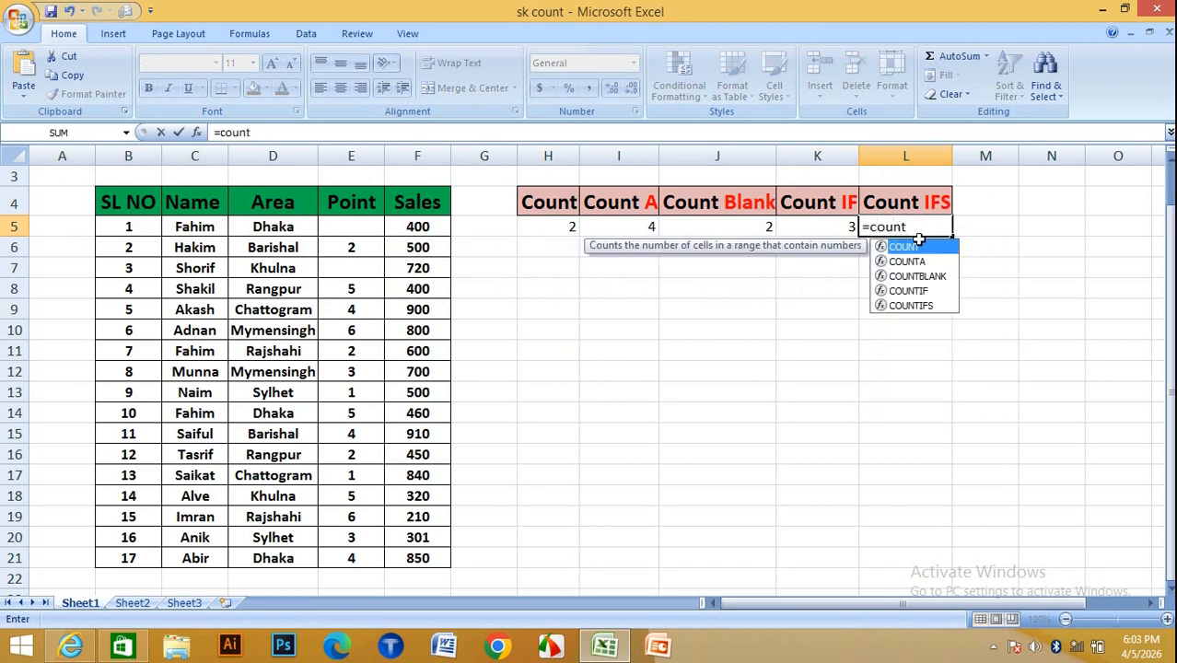
double_click(912, 306)
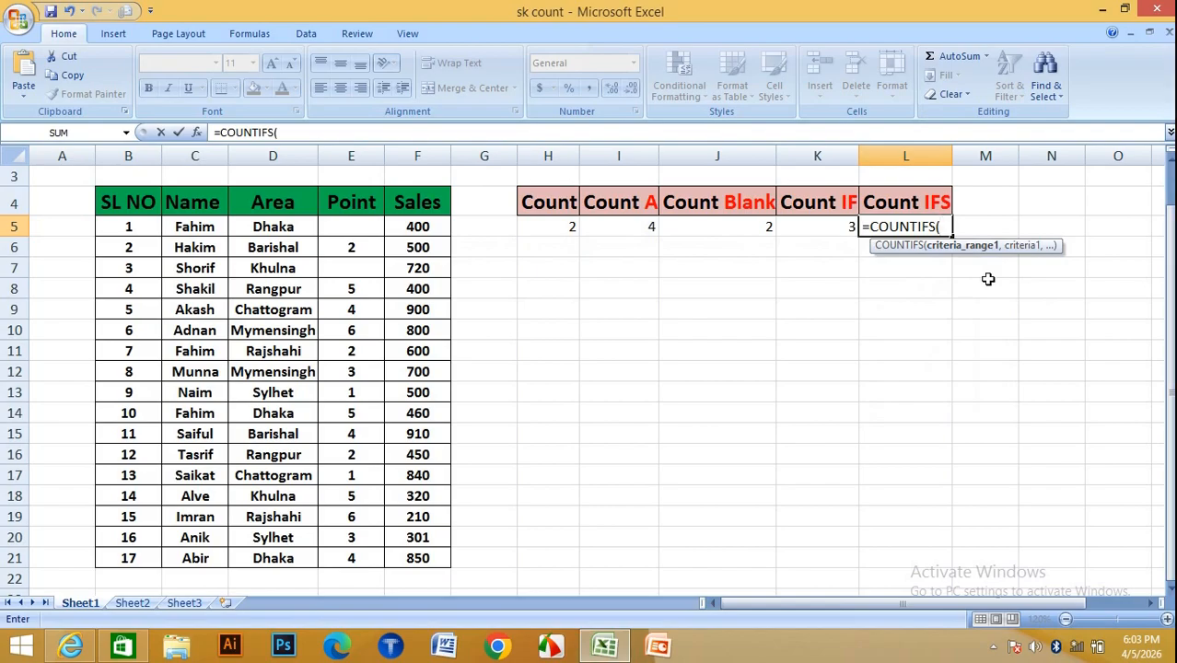
left_click_drag(183, 226, 190, 553)
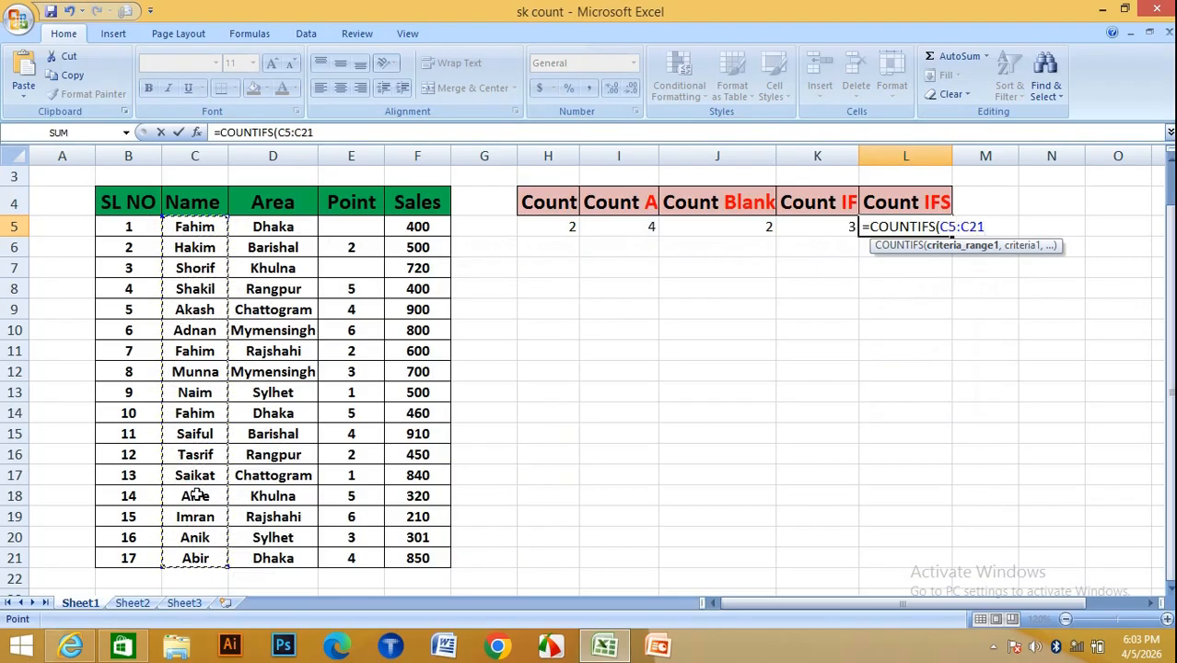
type(",")
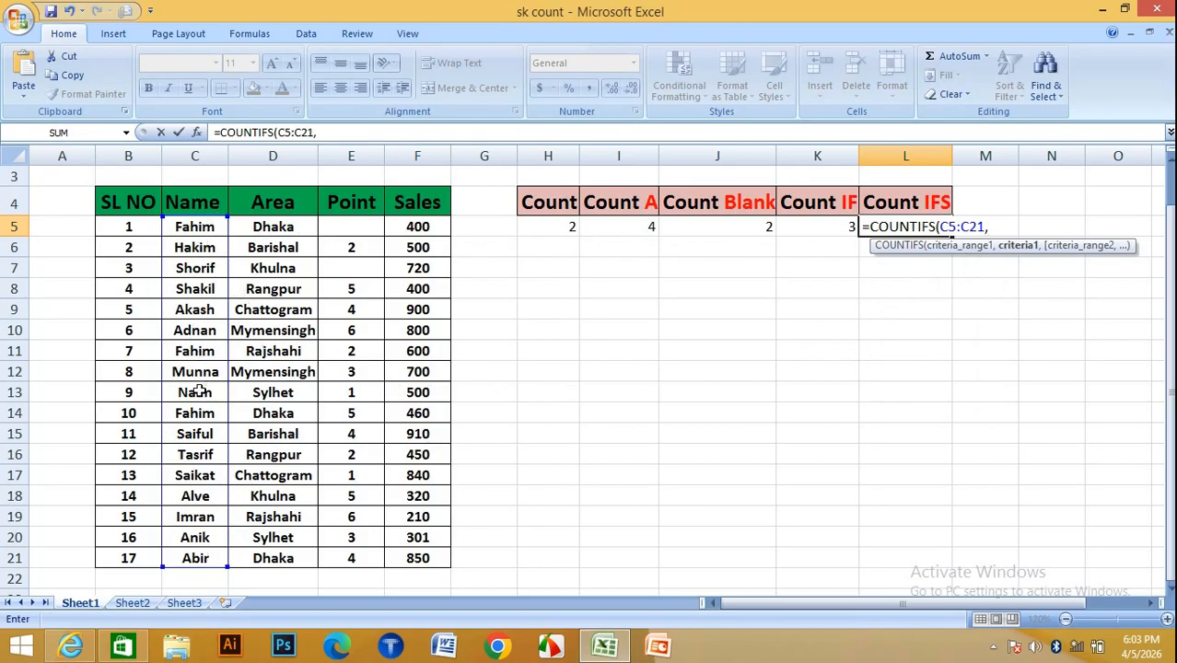
left_click(187, 247)
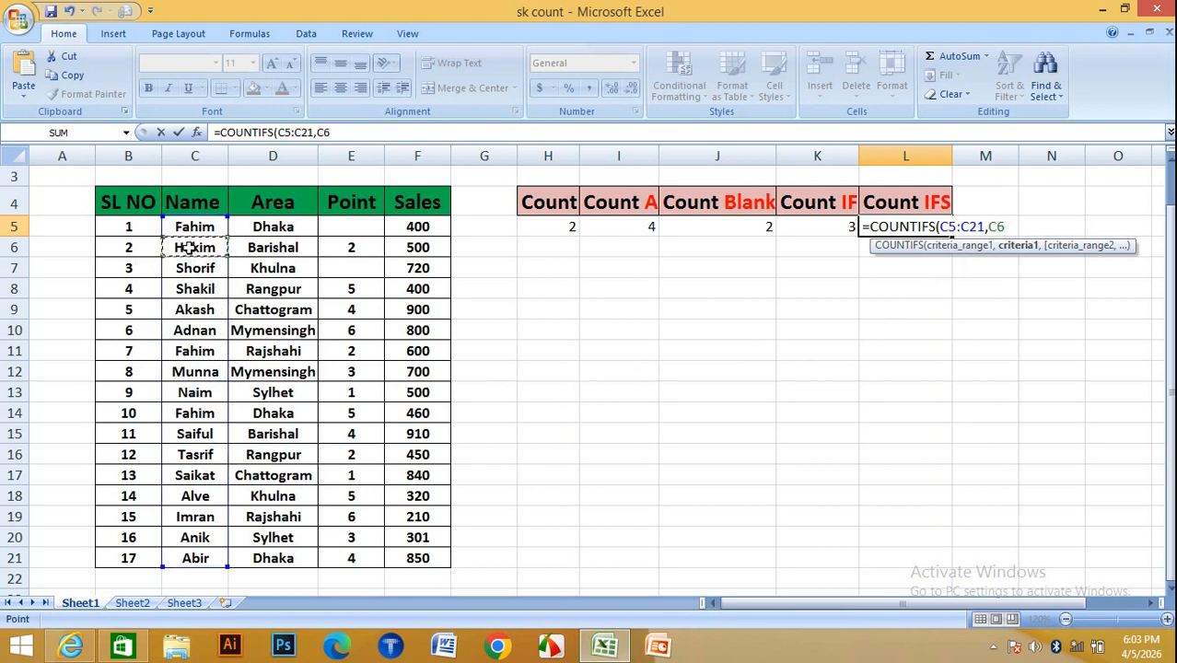
Complete the formula as =COUNTIFS(C5:C21,C6,D5:D21,D6) and check the L5 result against the area in D6.
type(",")
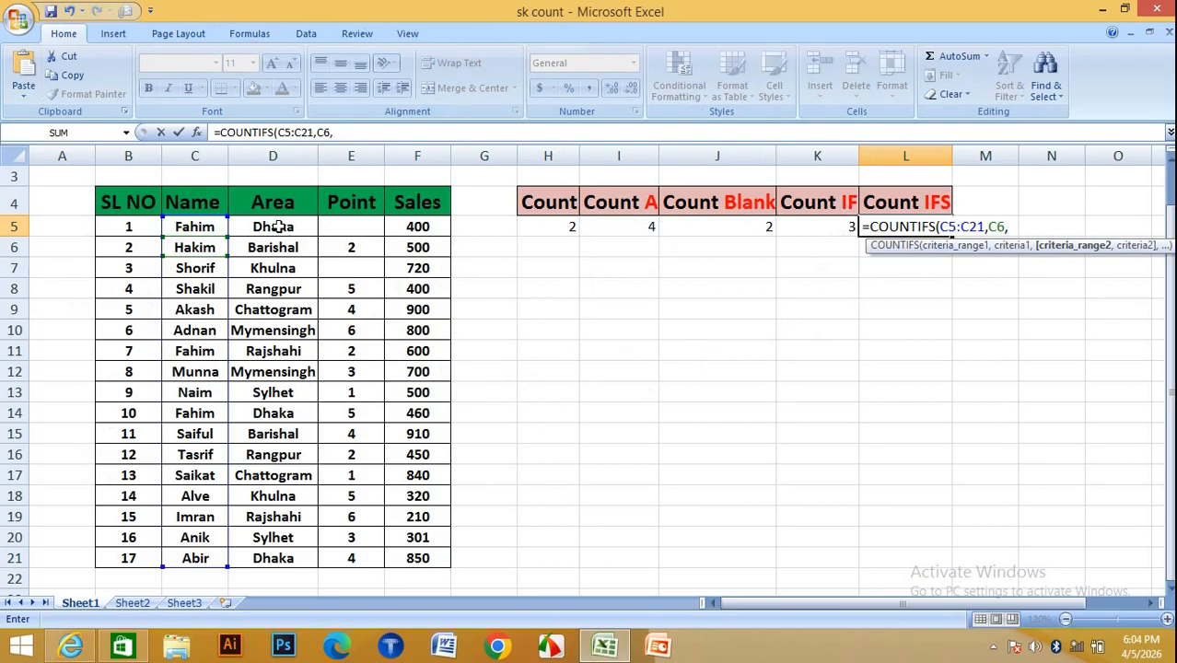
left_click_drag(274, 225, 298, 229)
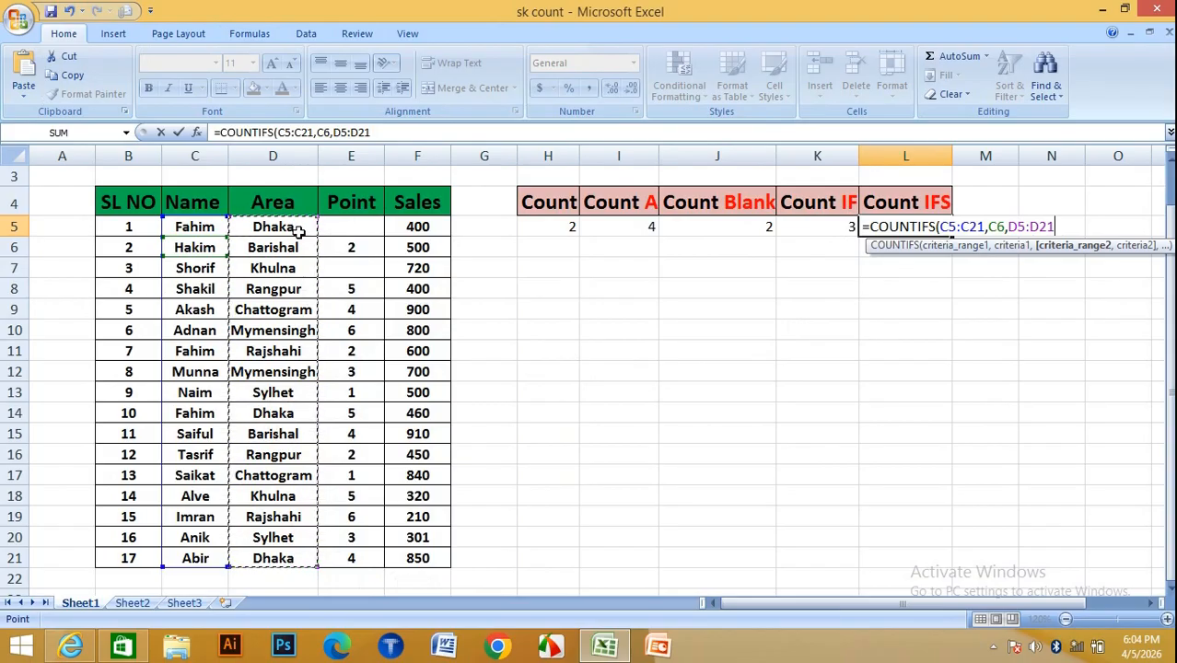
type(",")
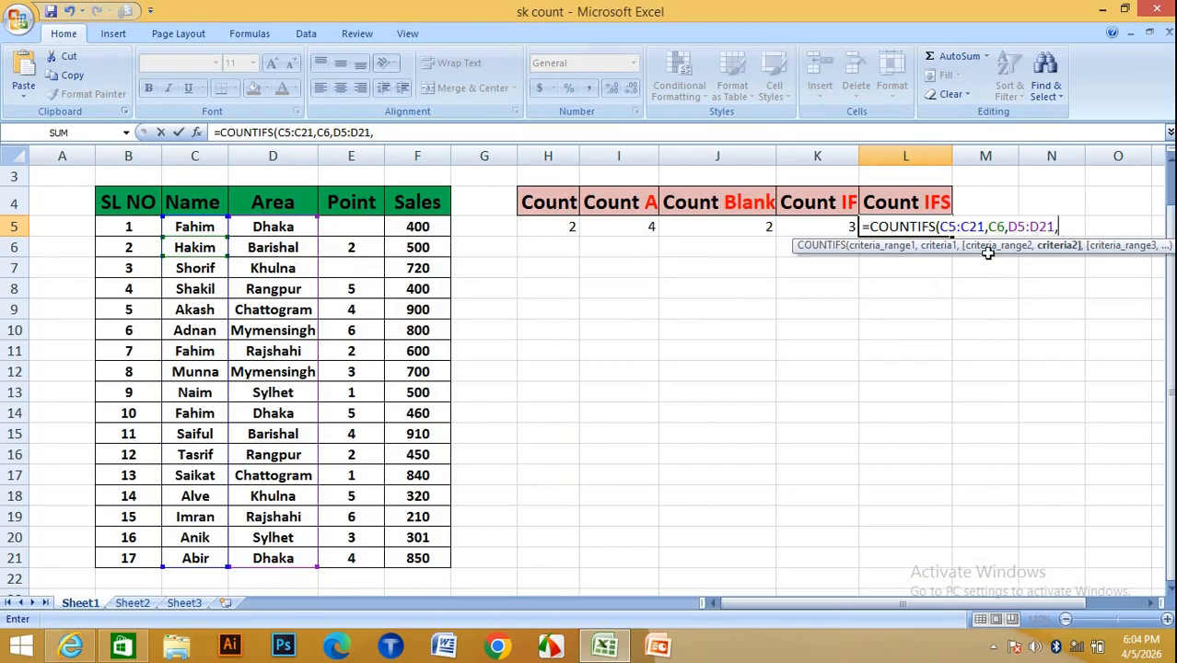
left_click(267, 249)
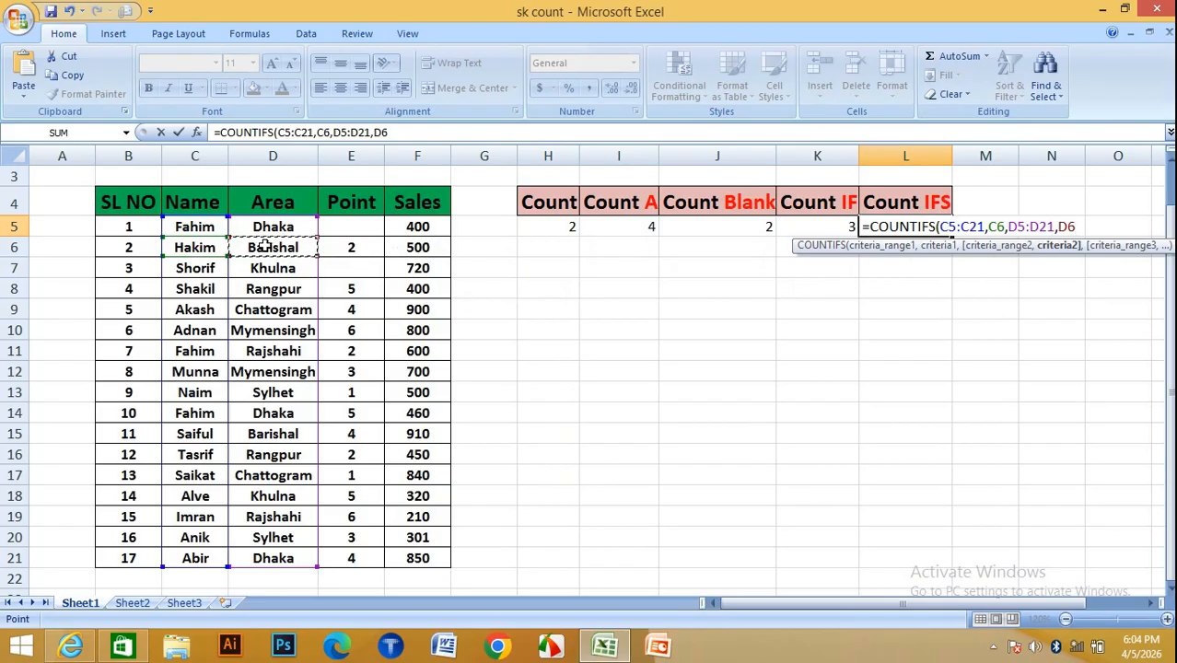
type(")")
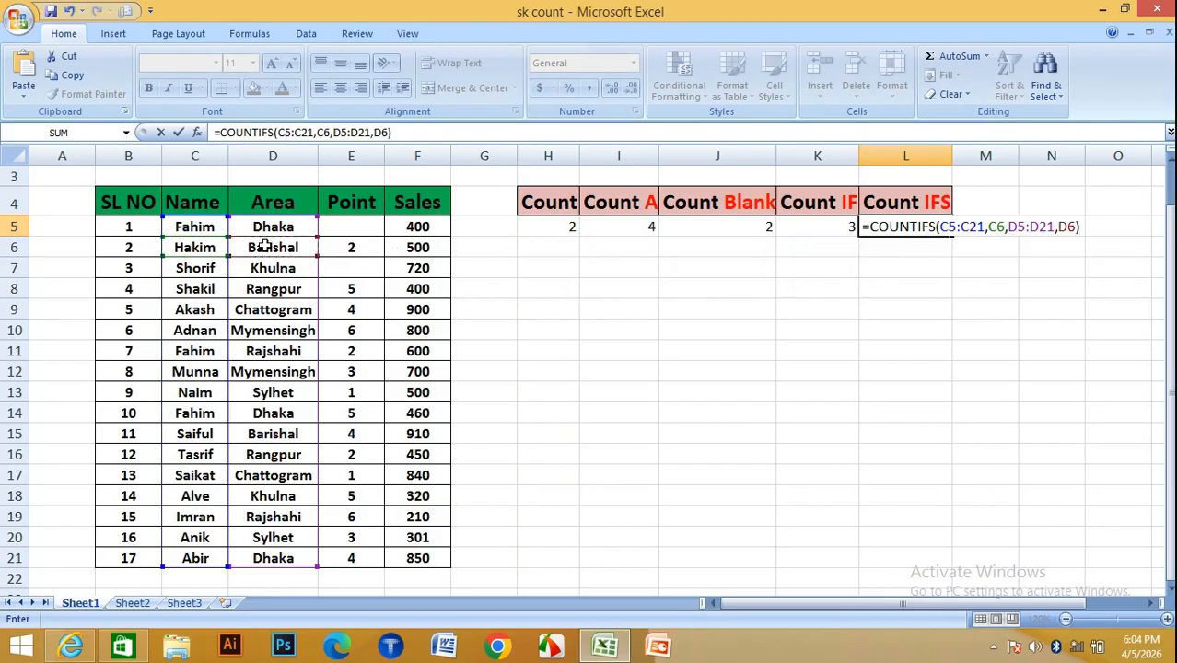
key("Return")
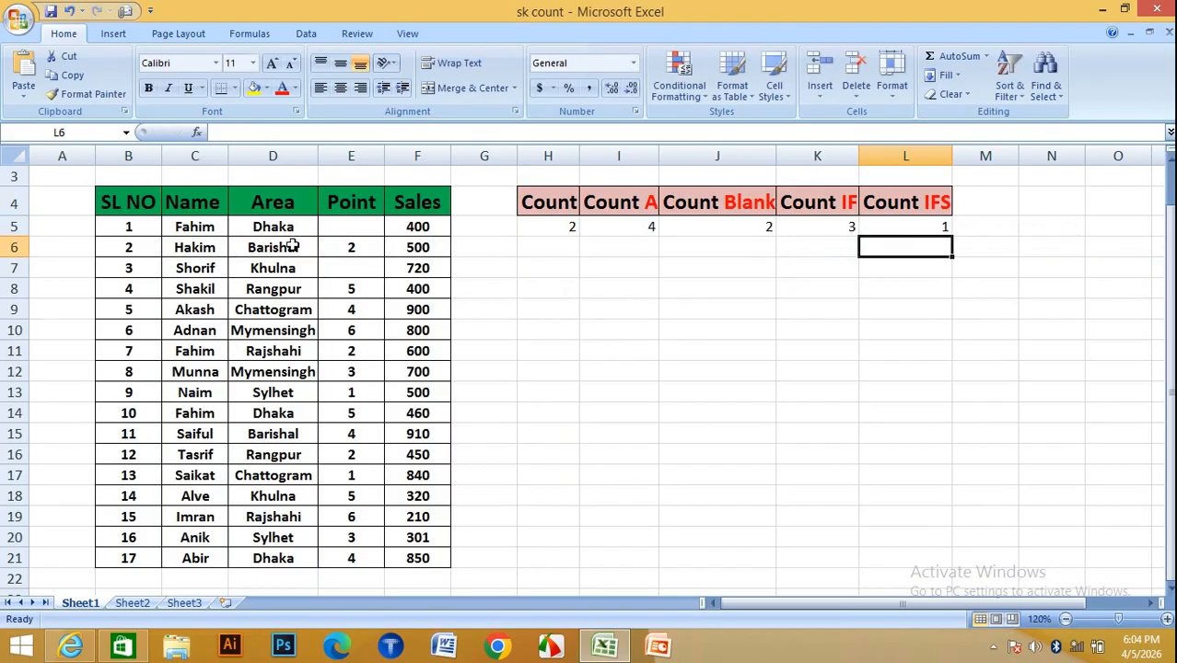
left_click(898, 230)
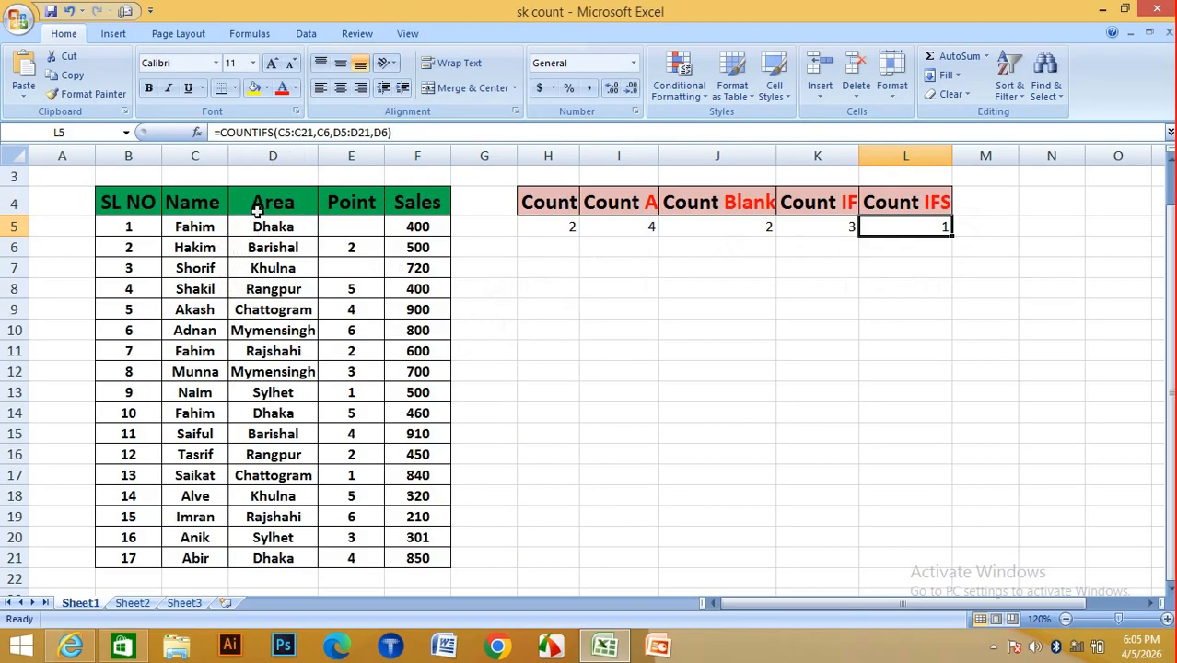
left_click(291, 244)
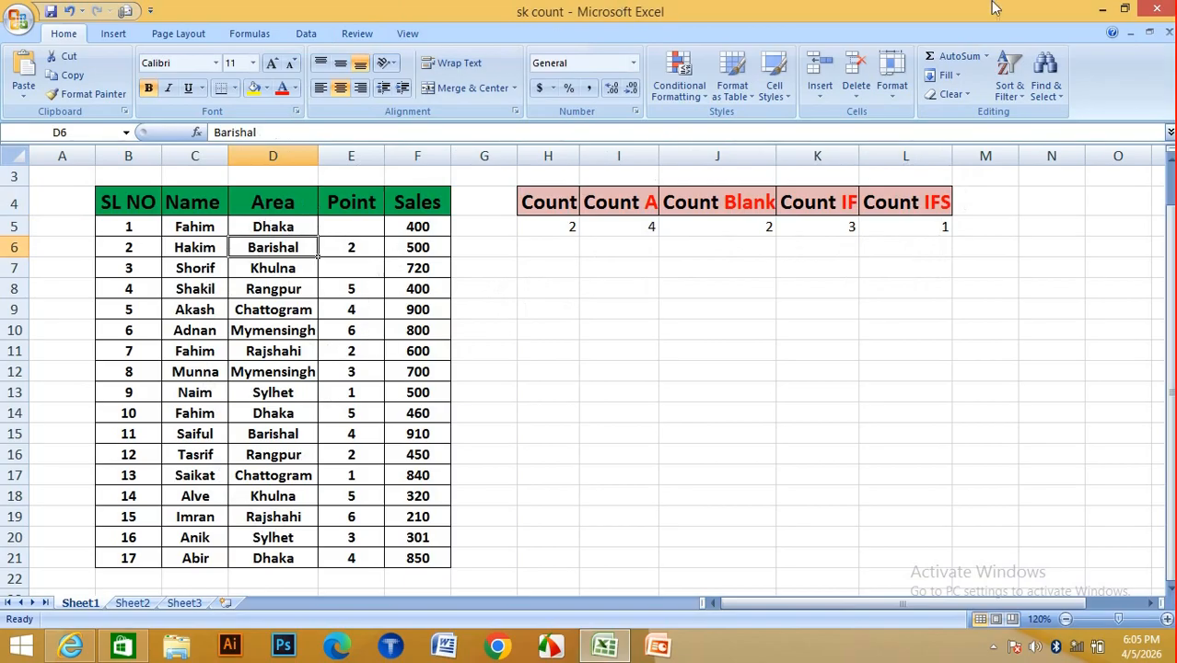
Replace the name in cell C15 with the same name as in C6 and recheck the COUNTIFS result in L5 against row 15.
left_click(184, 433)
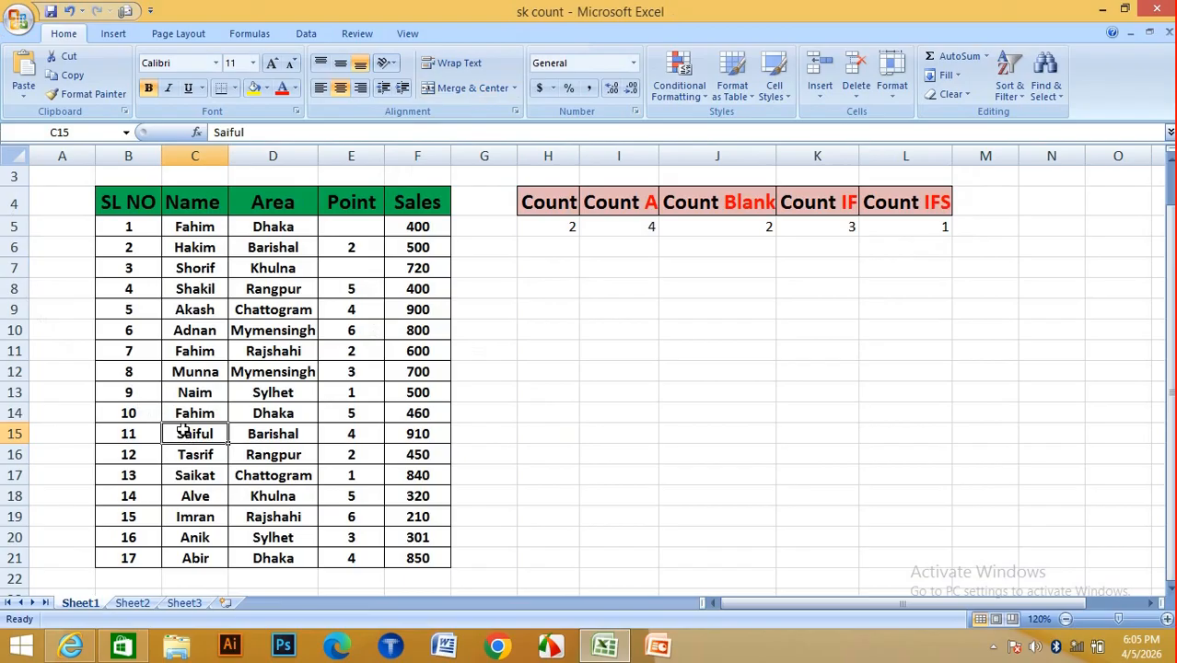
type("H")
left_click(700, 502)
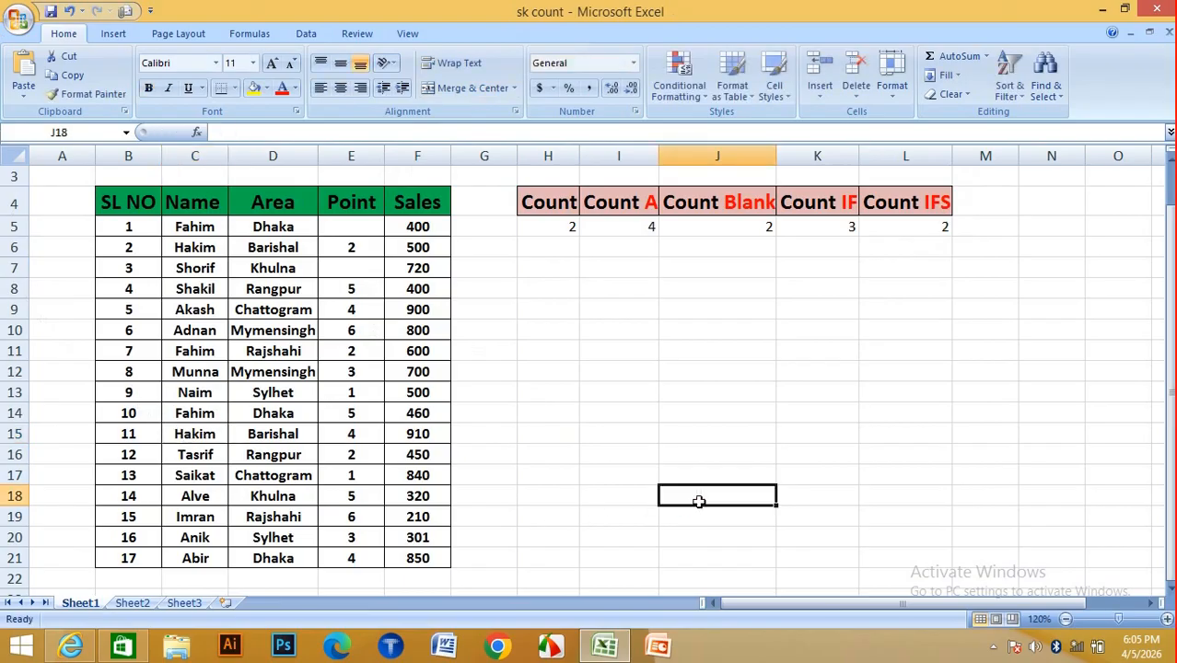
left_click(921, 228)
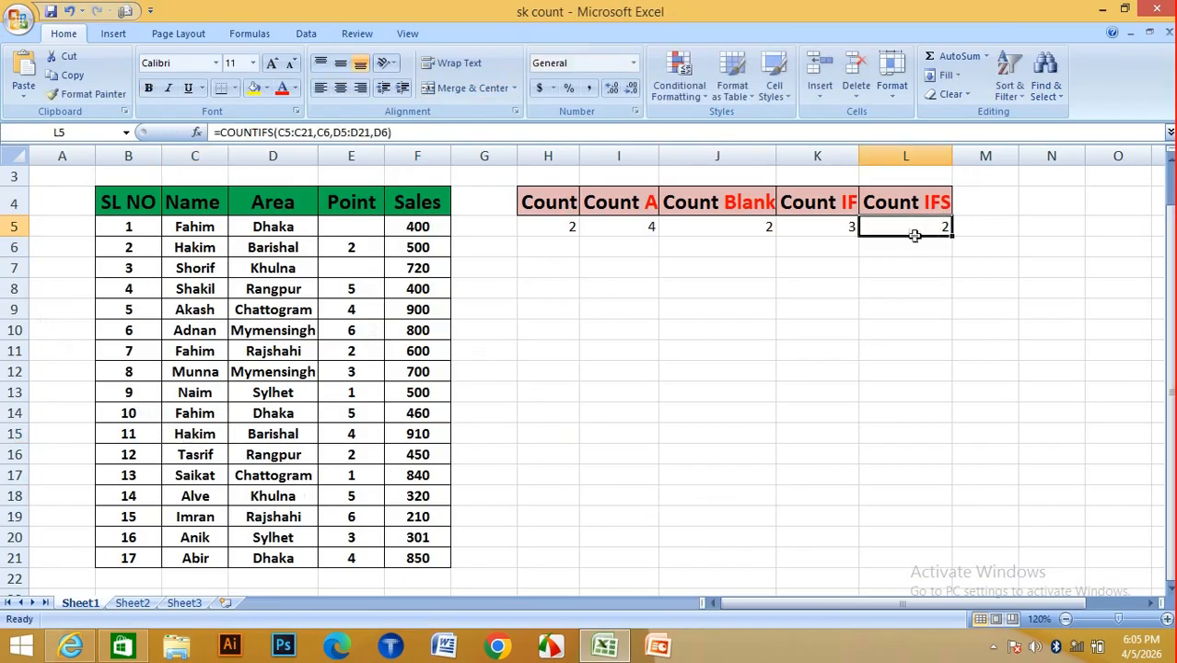
left_click(194, 435)
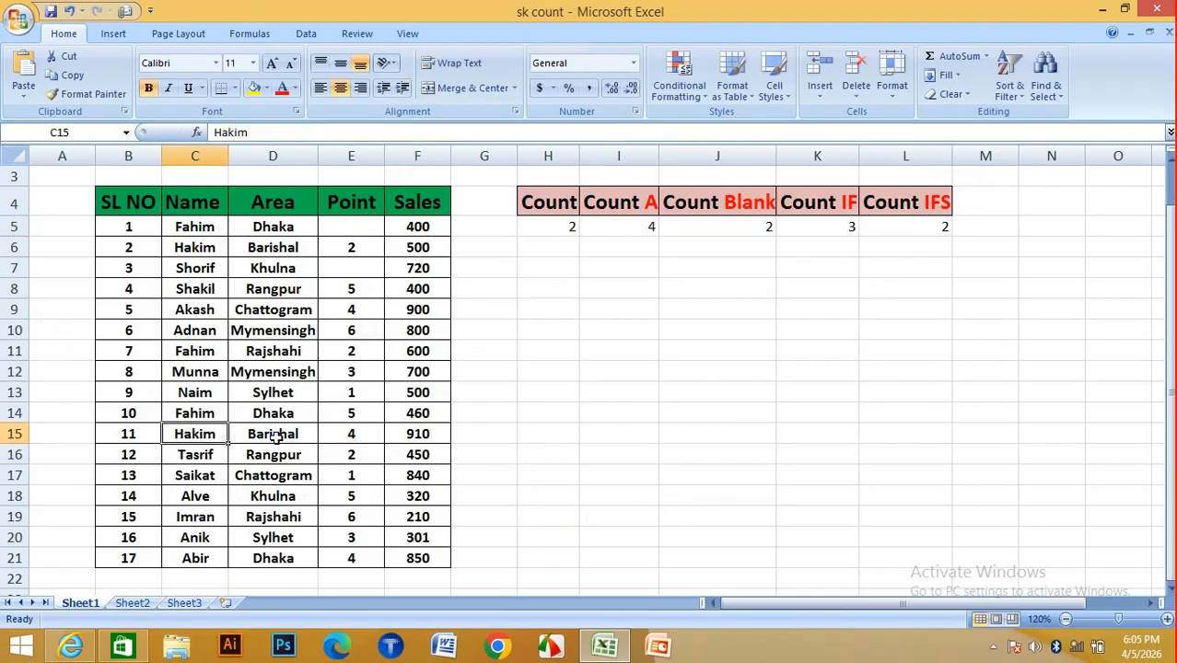
left_click(274, 438)
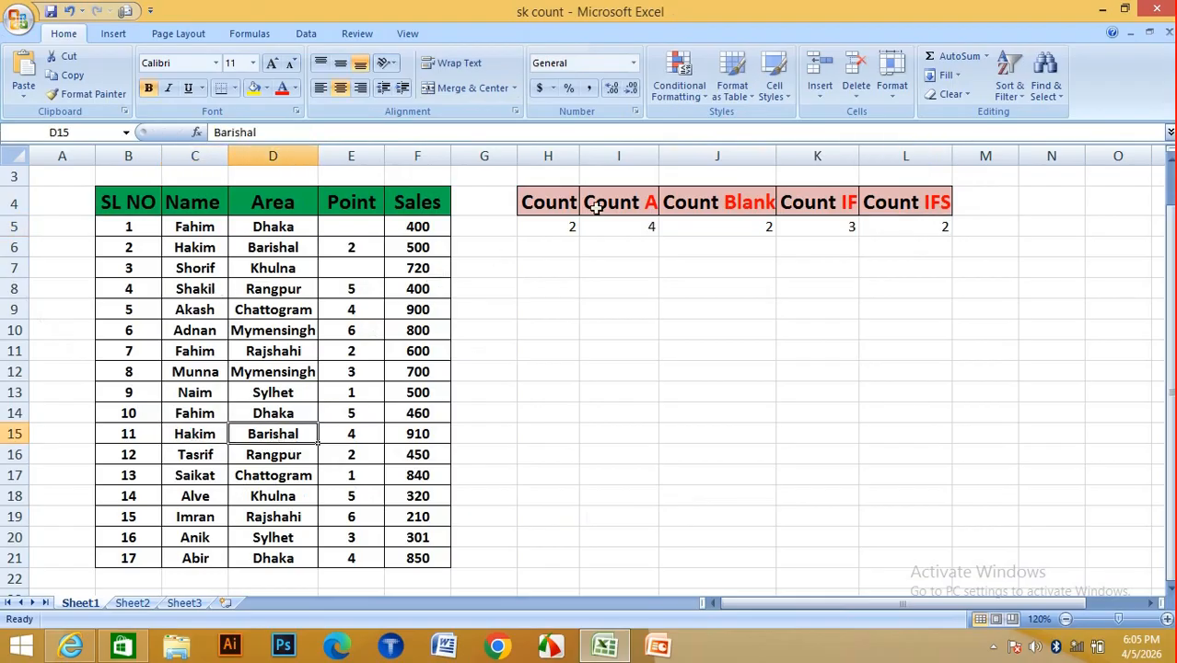